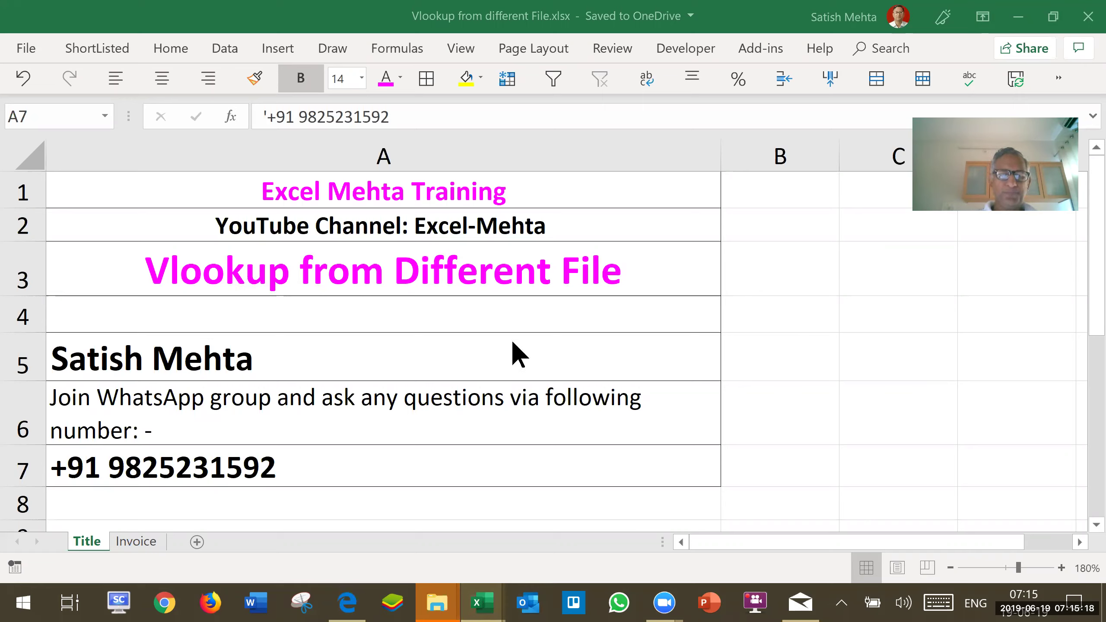
Call up the File Explorer window for the 2019-06-19 Vlookup from Different file folder.
mouse_move(484, 599)
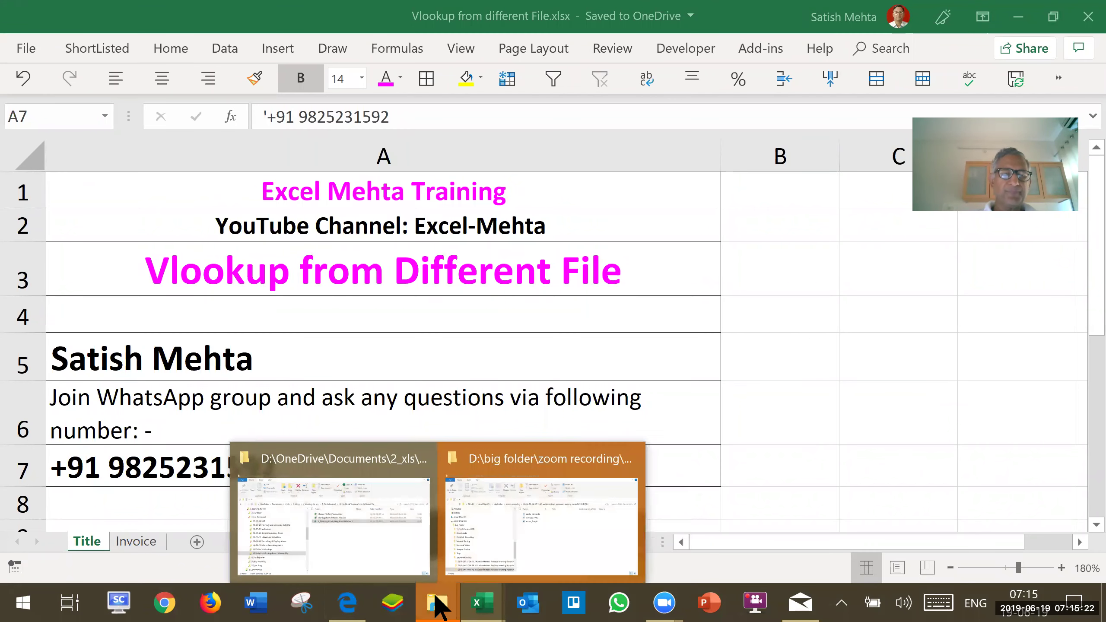
Show the folder holding the workbooks, then return to 'Vlookup from different File.xlsx' in Excel.
left_click(359, 537)
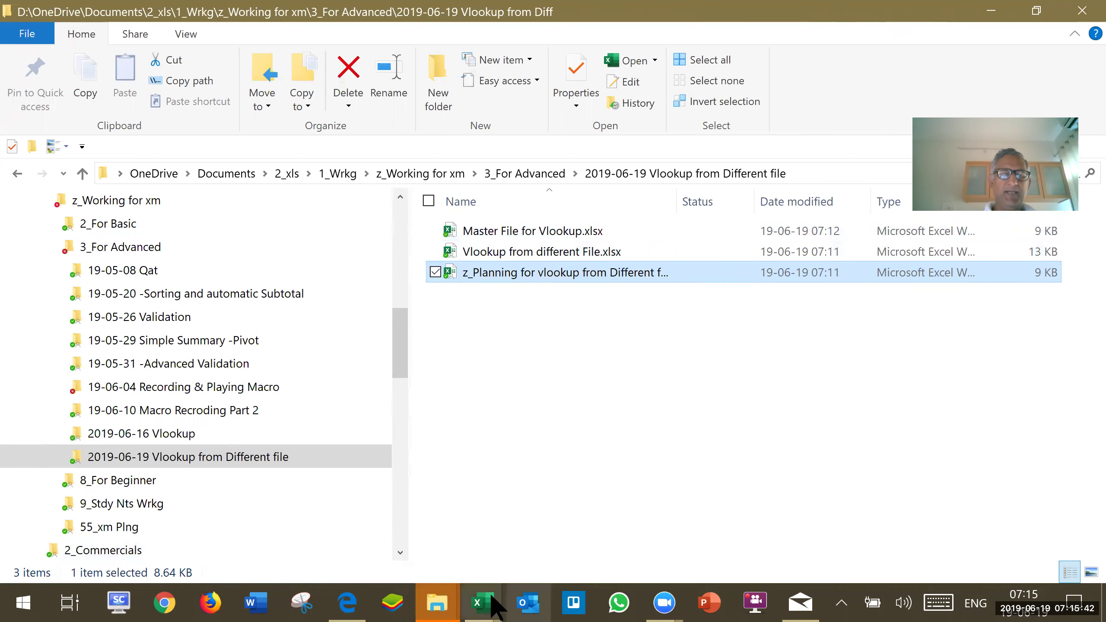
mouse_move(483, 598)
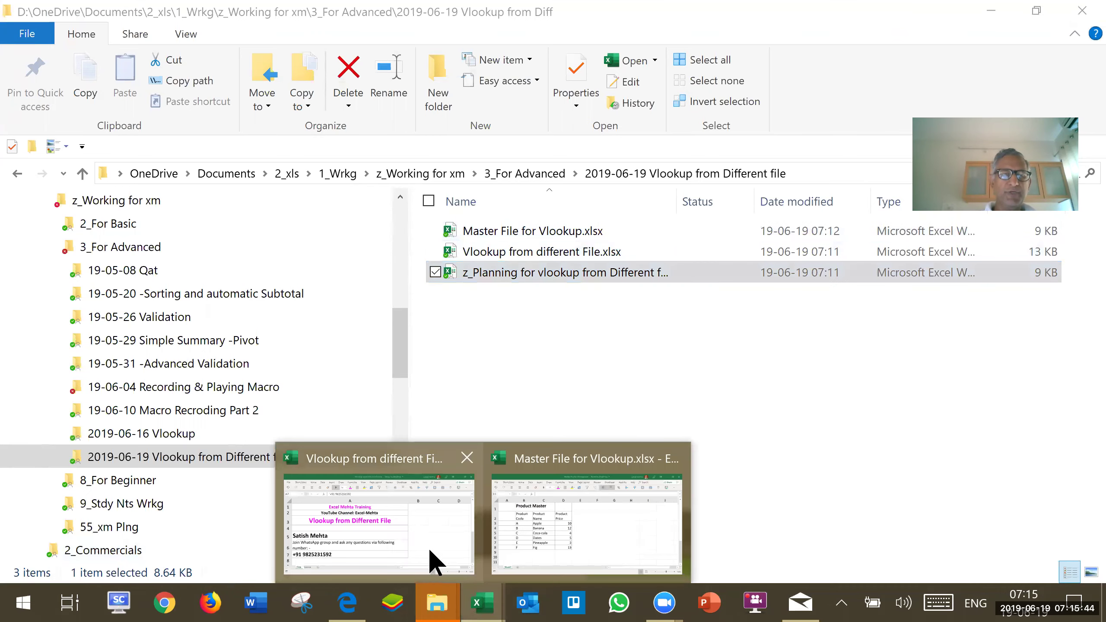
left_click(303, 537)
Show the Invoice sheet and highlight its Product Name and then Price columns.
left_click(133, 541)
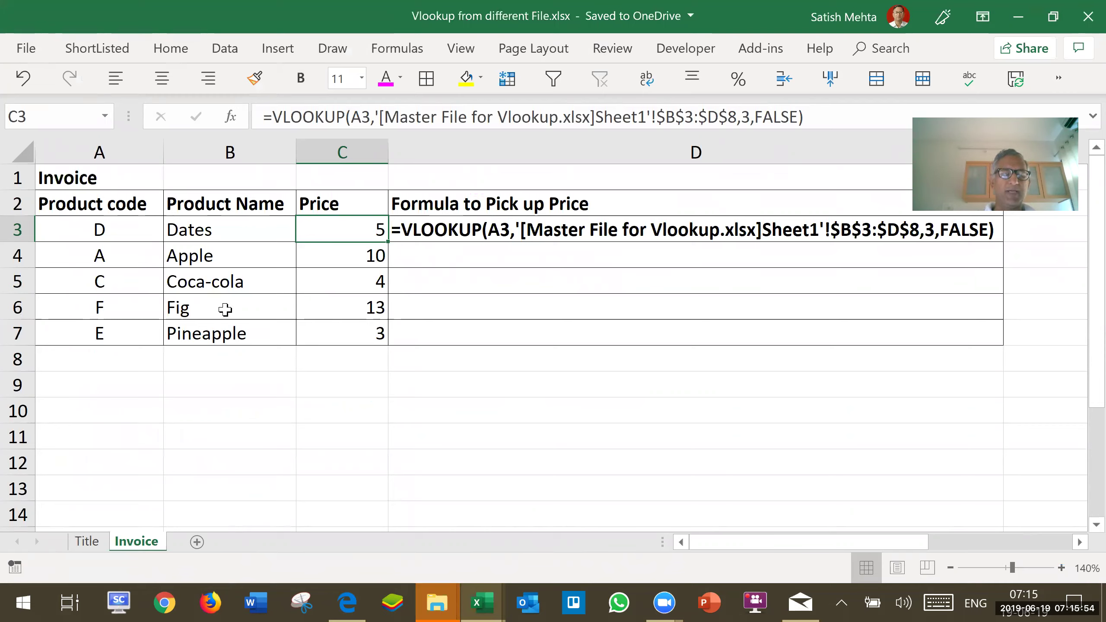
left_click(221, 153)
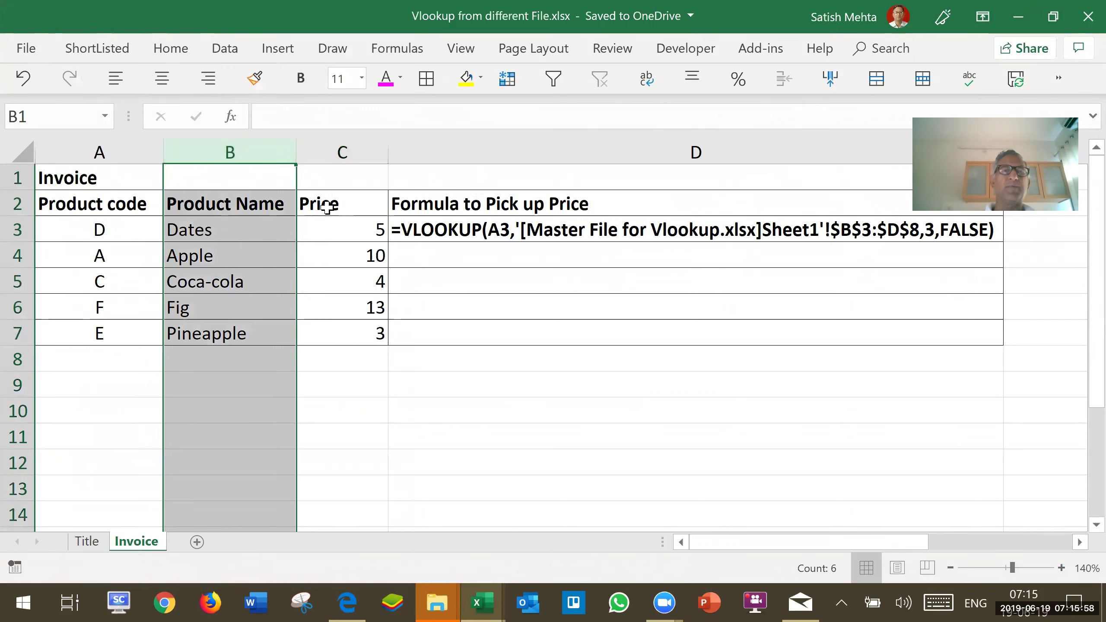
left_click(341, 152)
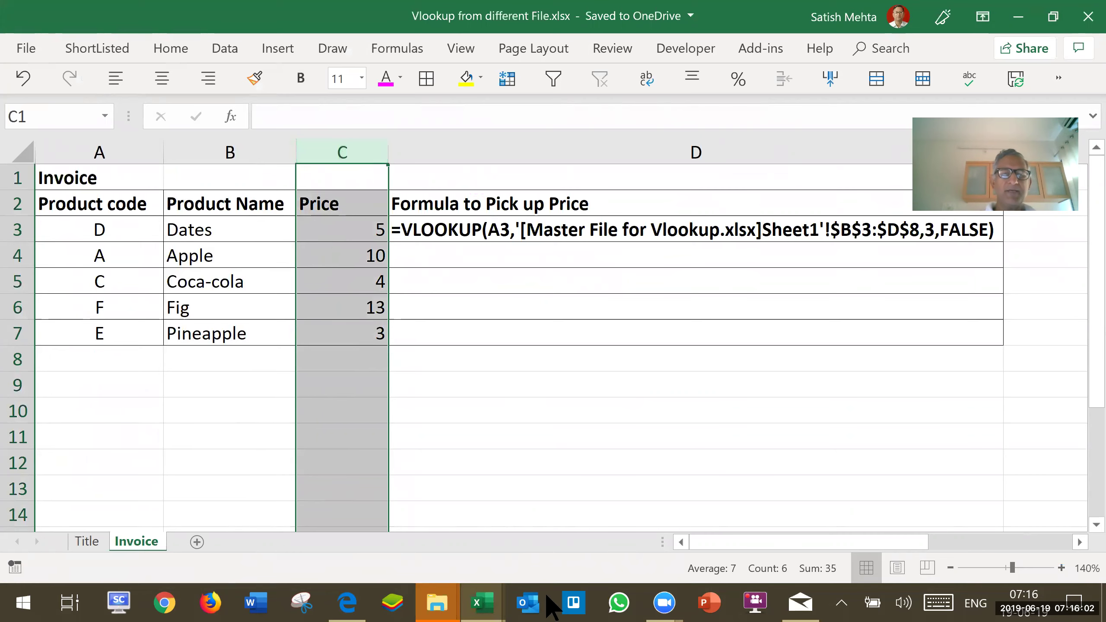
Compare against the Master File's Product Master, then select C3 to view its VLOOKUP formula.
left_click(490, 603)
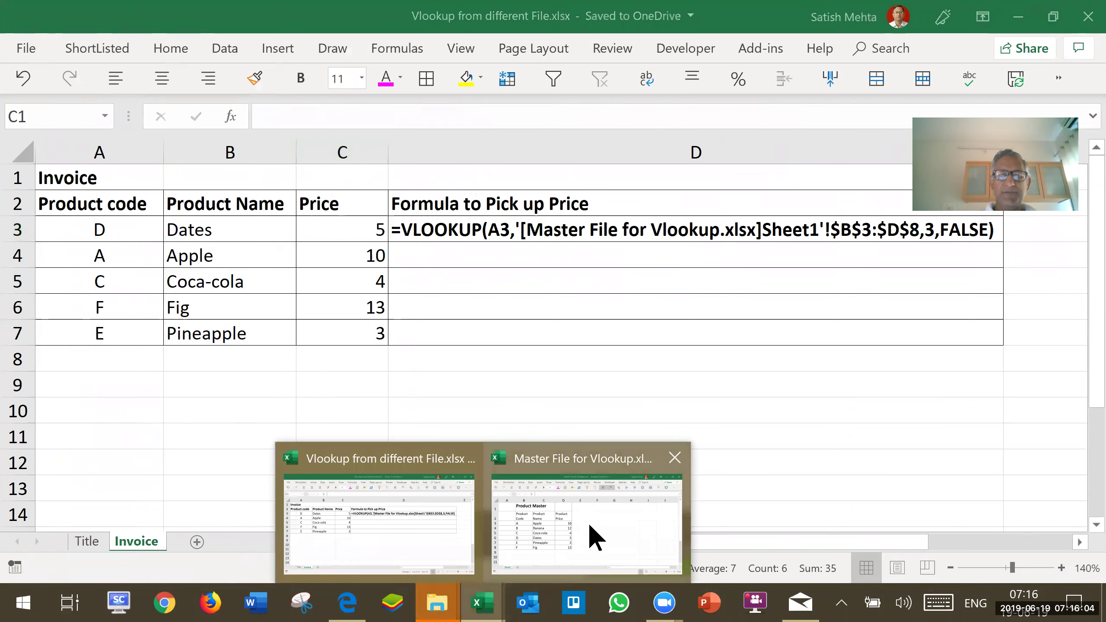
left_click(589, 531)
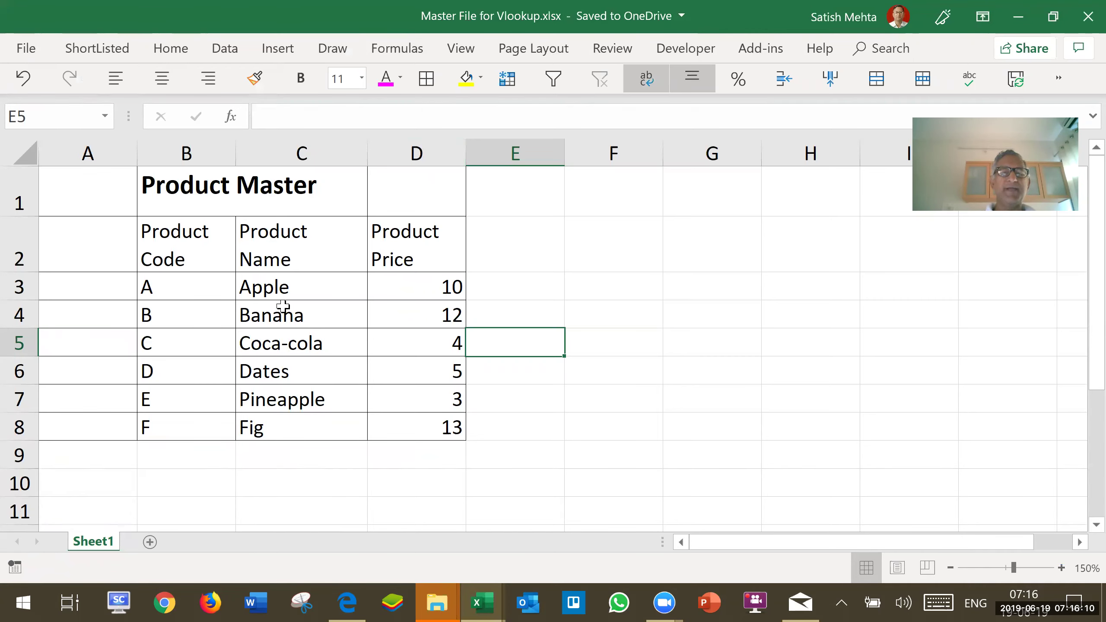
left_click(479, 601)
left_click(387, 537)
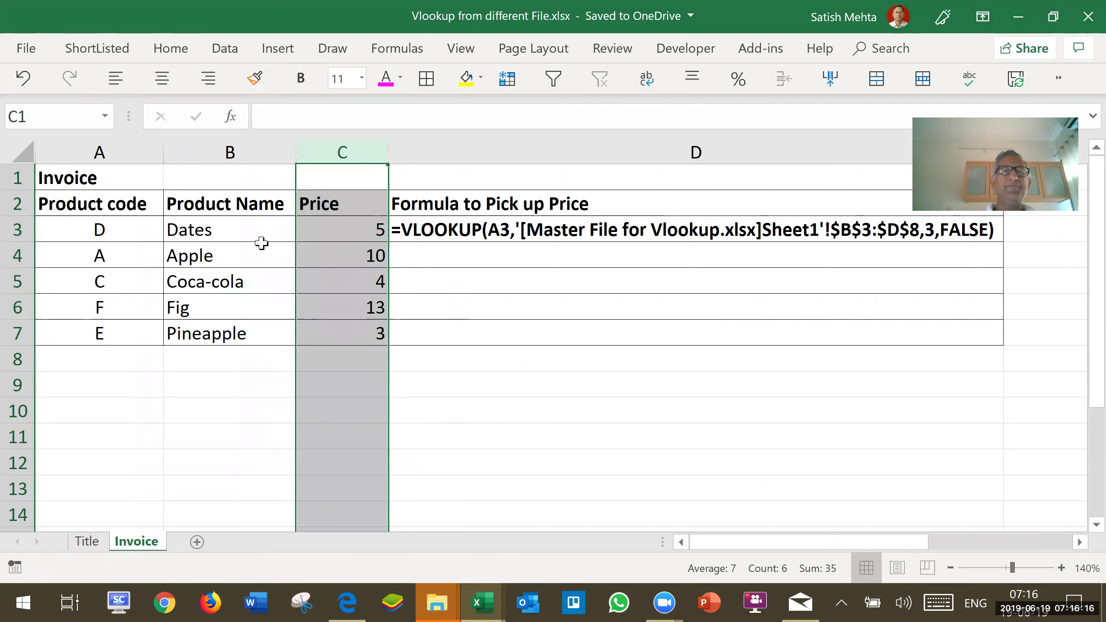
left_click(325, 230)
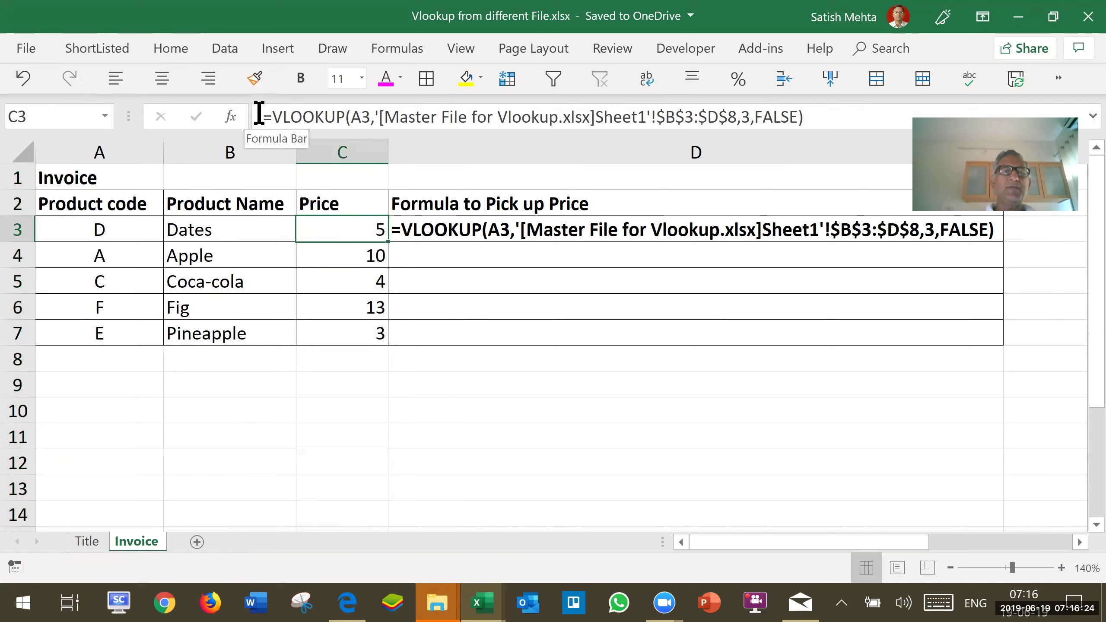
left_click_drag(260, 115, 351, 116)
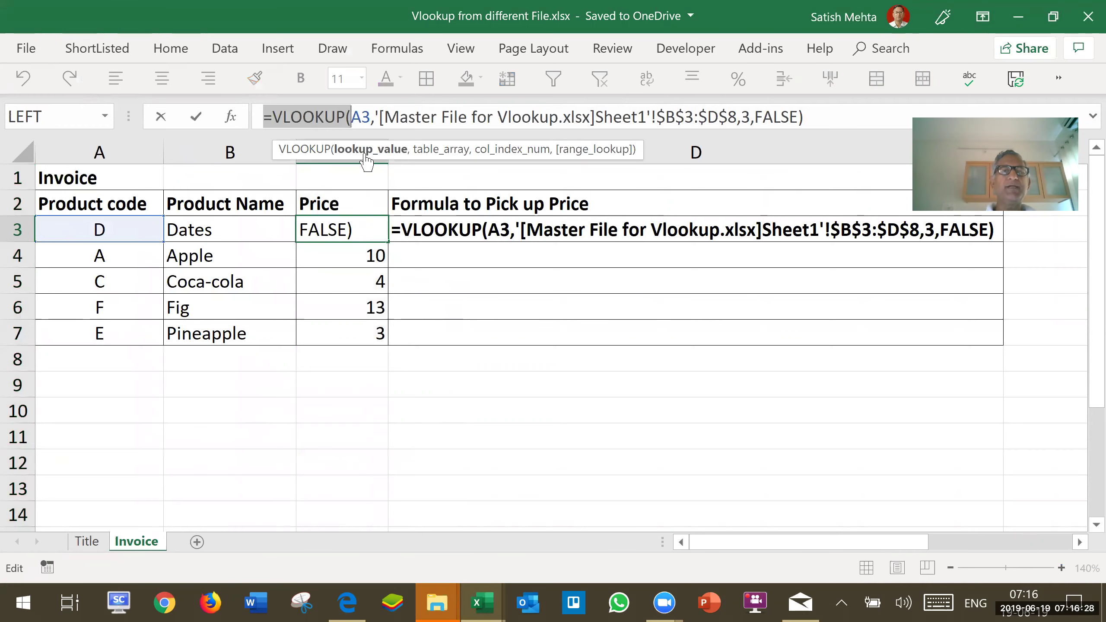
left_click_drag(352, 117, 368, 118)
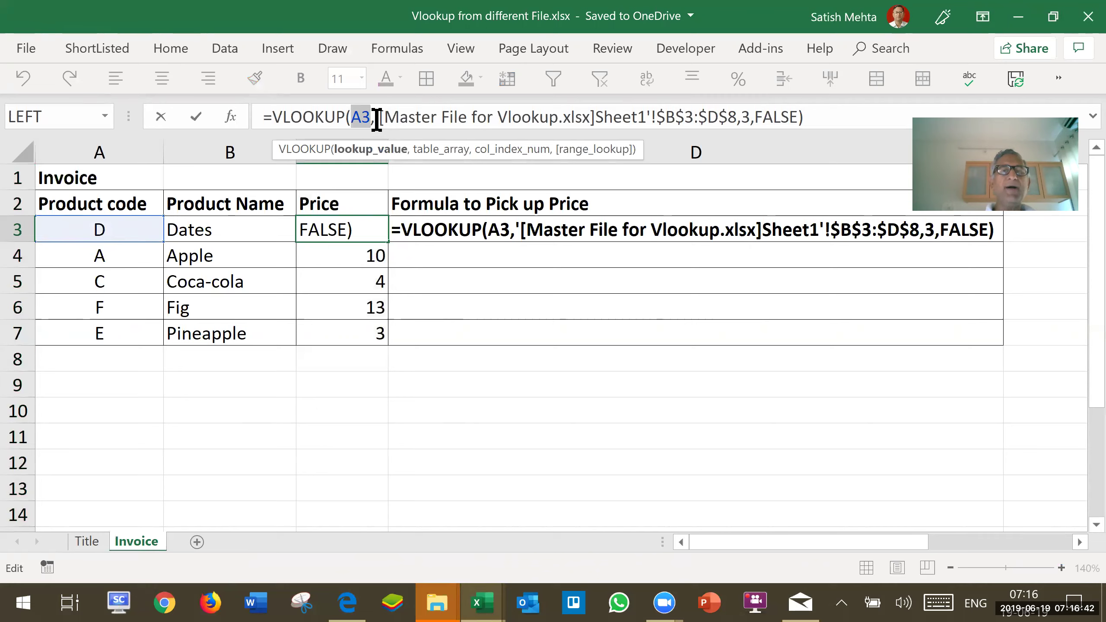
left_click_drag(375, 118, 597, 124)
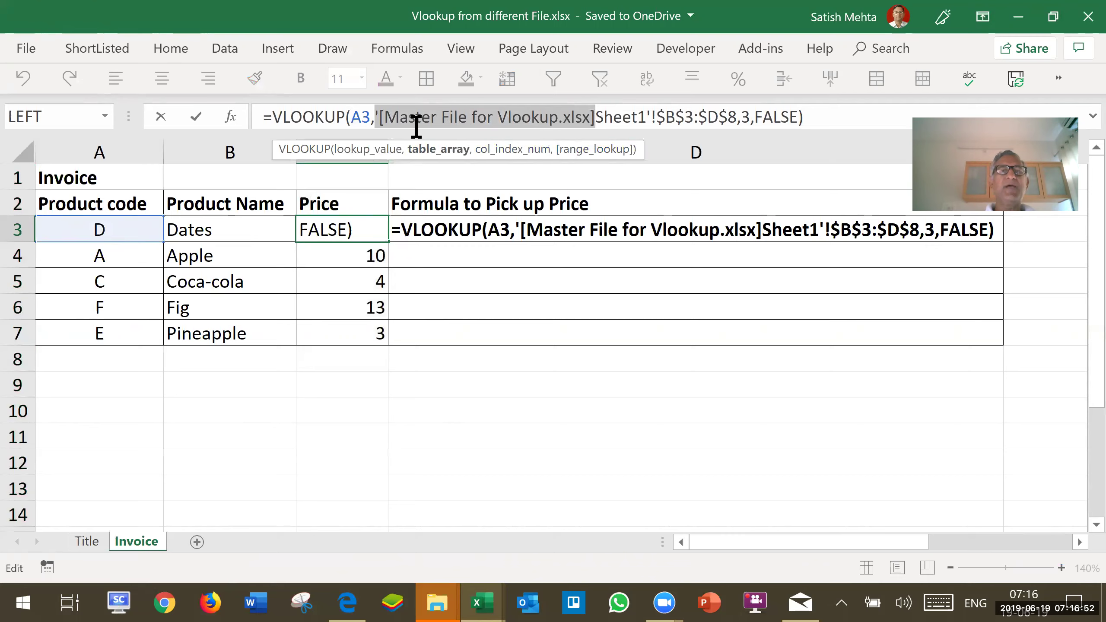
left_click(379, 121)
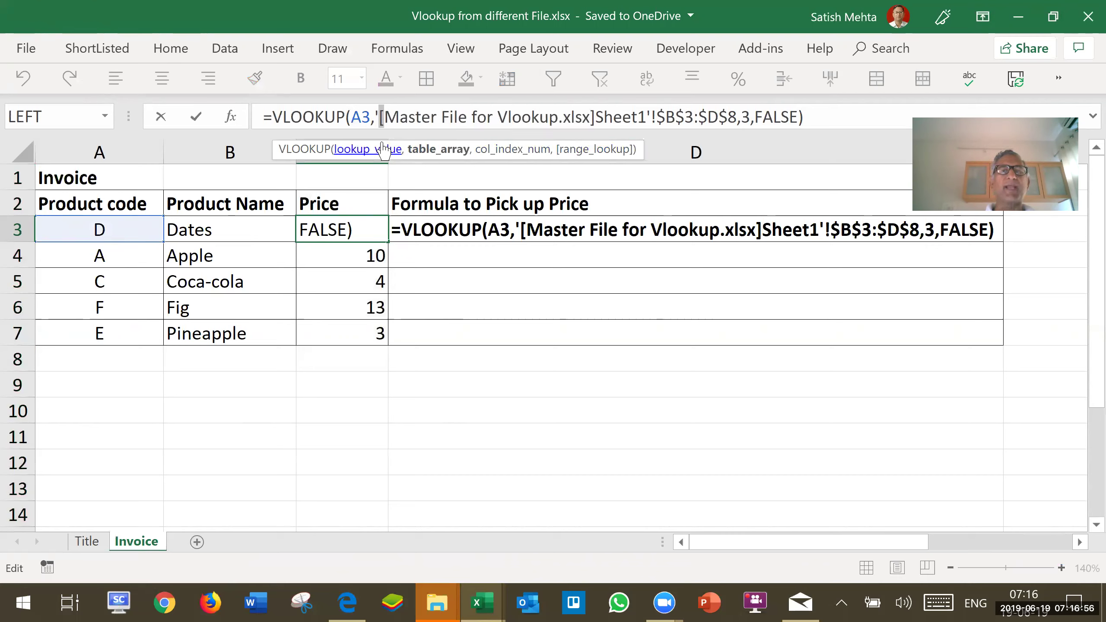
left_click(591, 116)
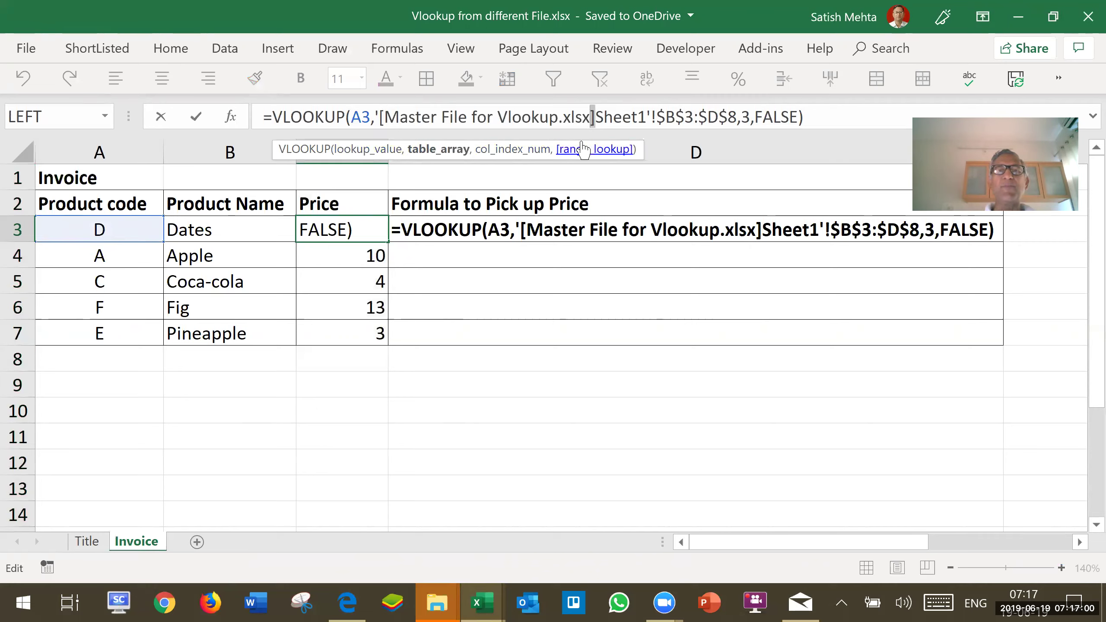
left_click_drag(597, 122, 646, 117)
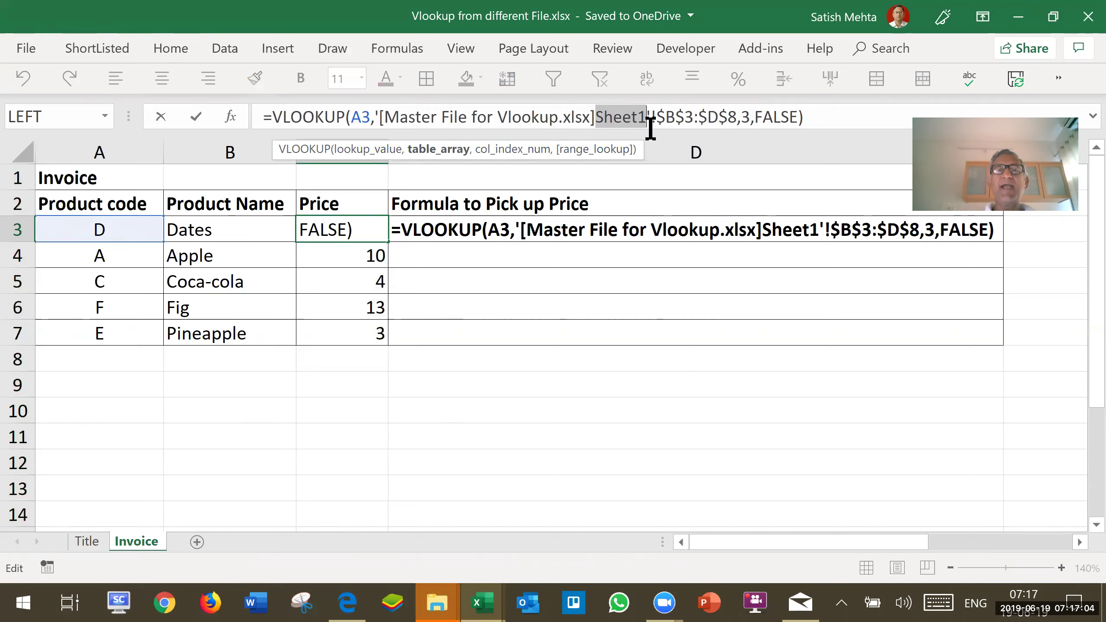
left_click(652, 118)
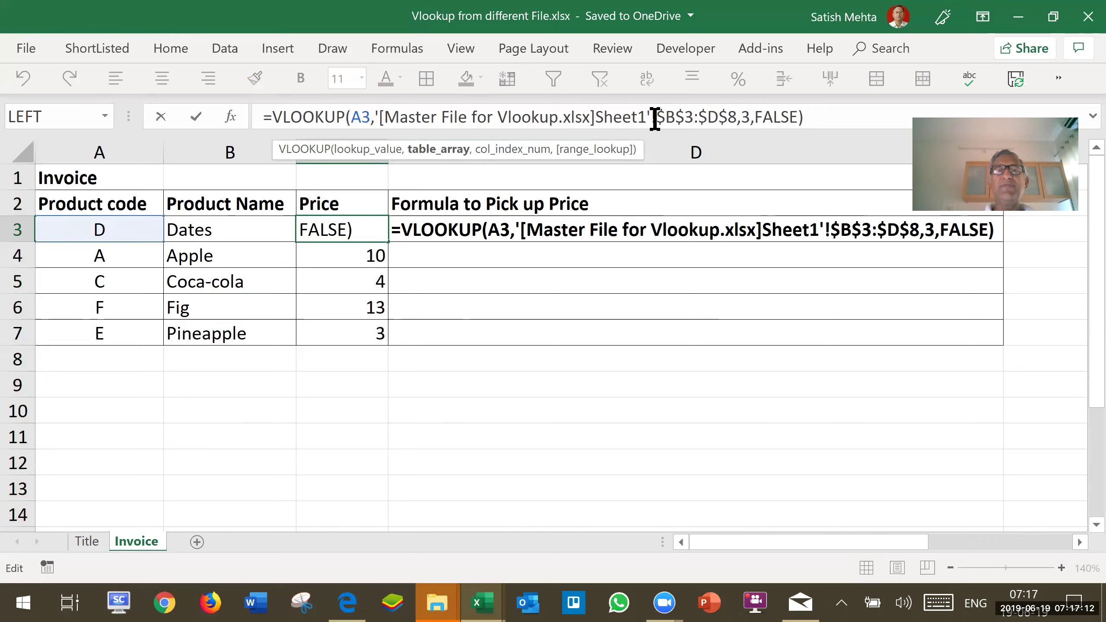
left_click_drag(656, 117, 737, 118)
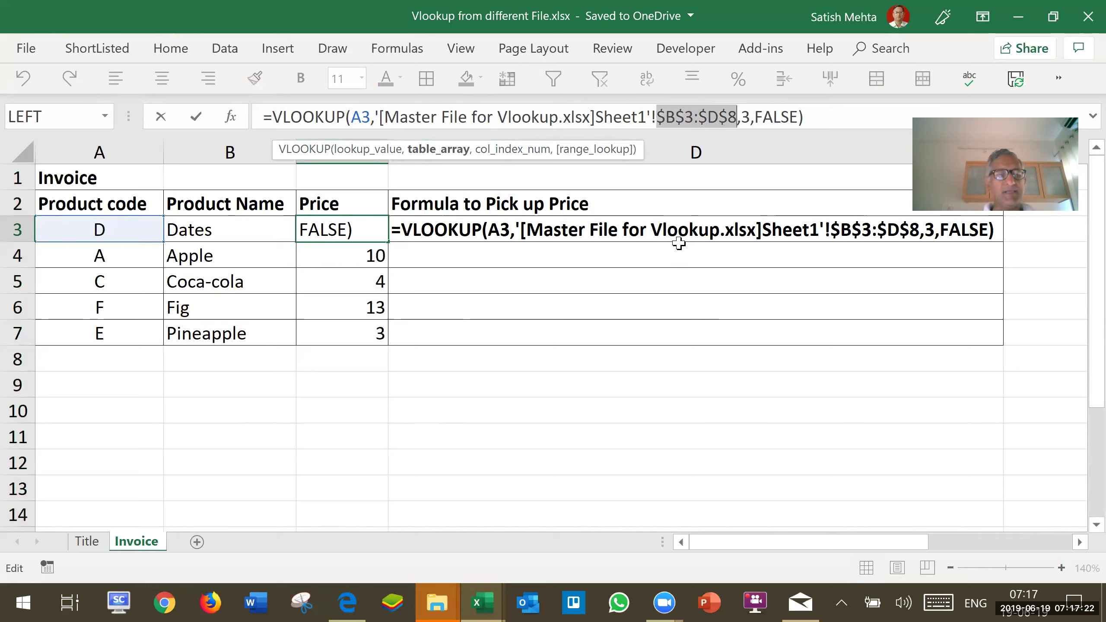
key("ctrl+Return")
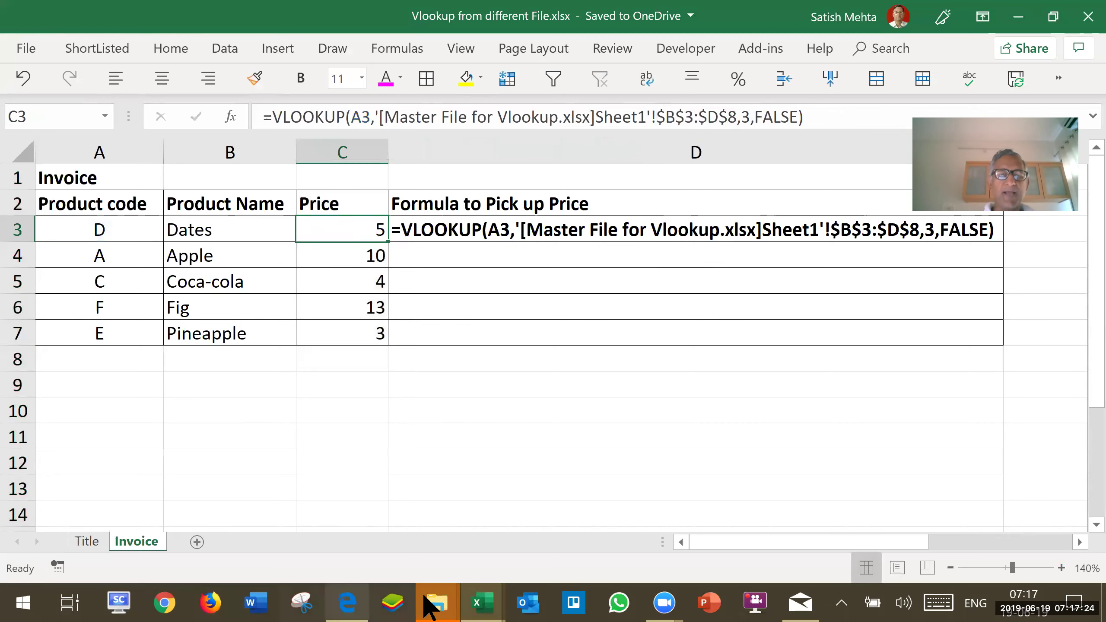
In the Master File workbook, bold the row 2 headings and select the product table B3:D8.
left_click(476, 606)
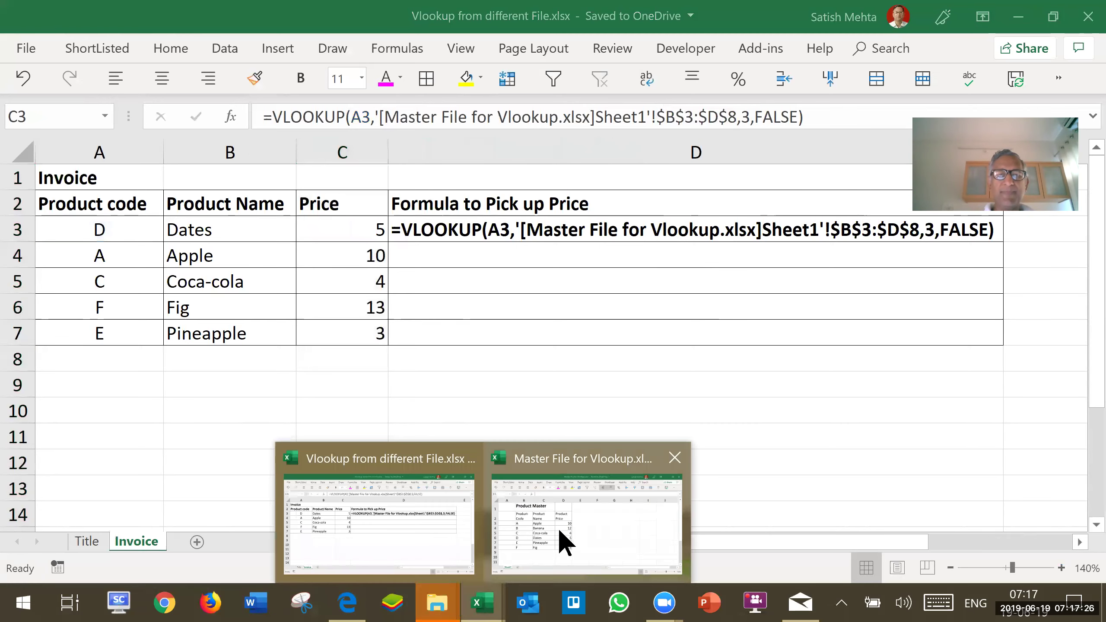
left_click(563, 538)
left_click(172, 258)
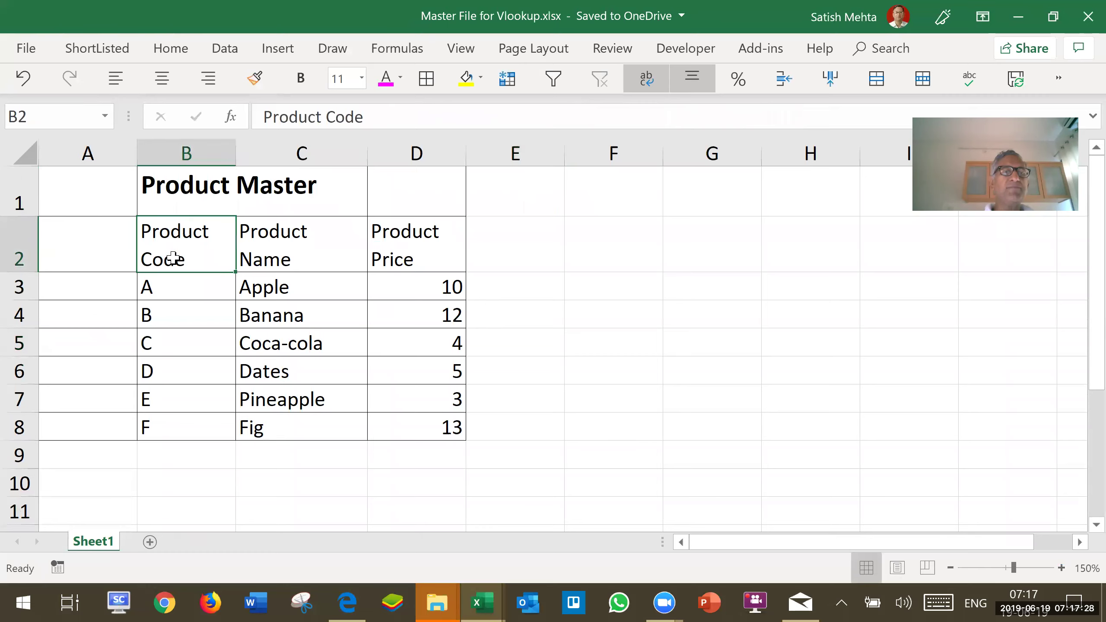
left_click(186, 291)
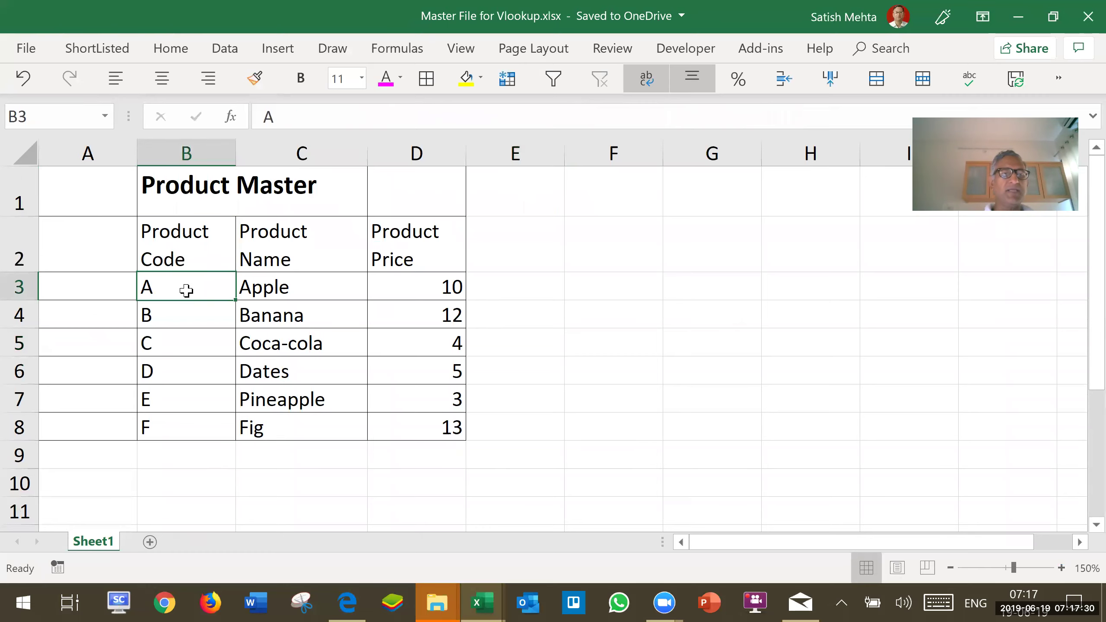
left_click(169, 245)
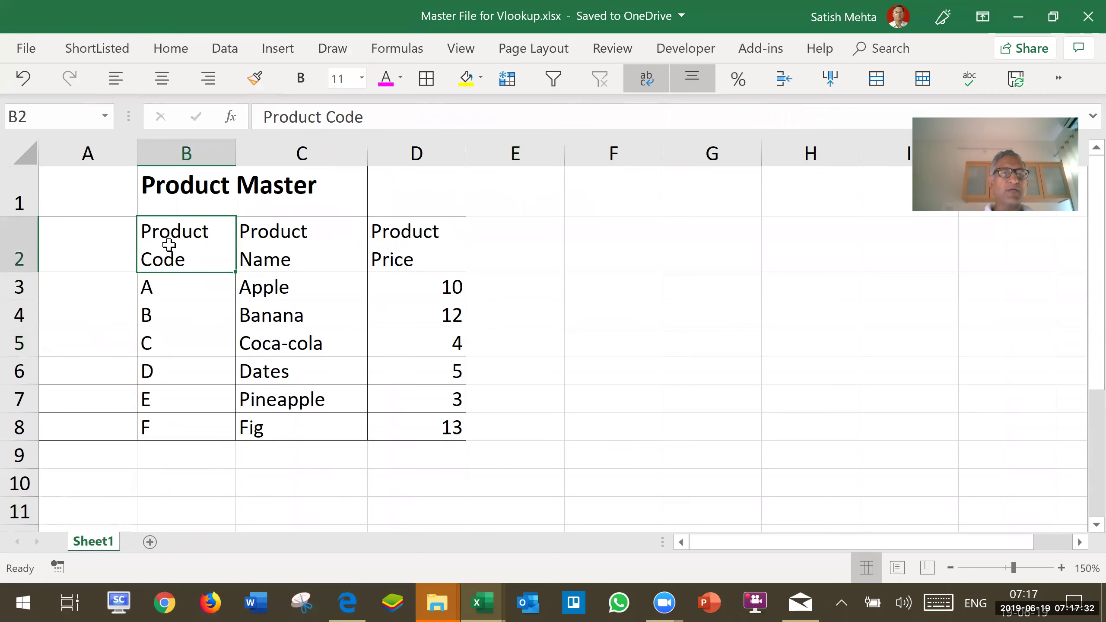
left_click(24, 251)
left_click(301, 79)
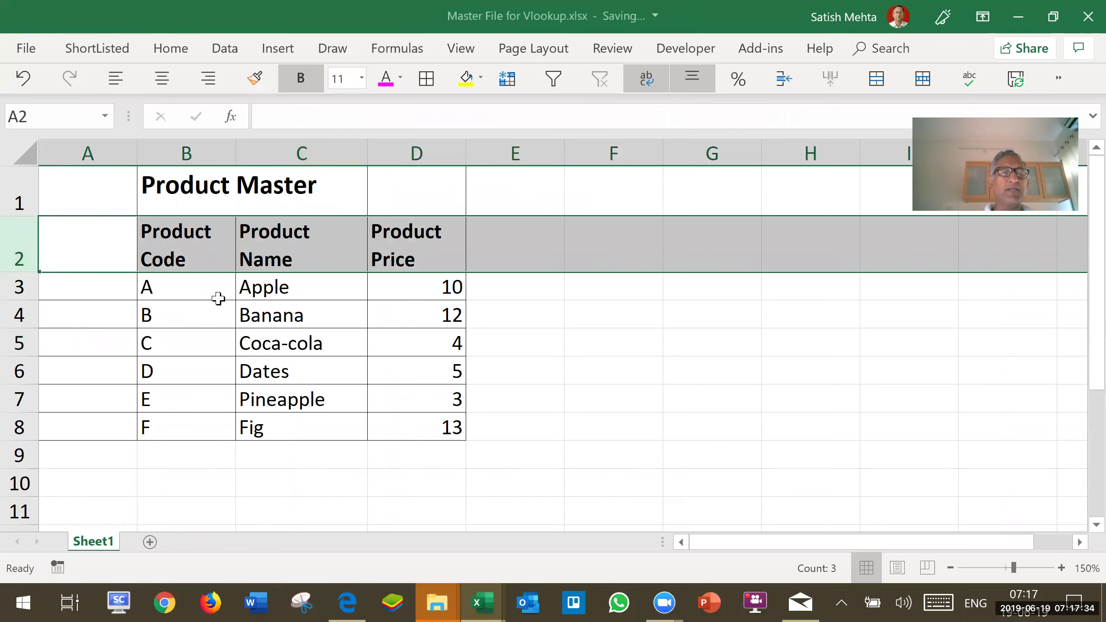
left_click_drag(208, 286, 424, 292)
left_click_drag(413, 354, 402, 438)
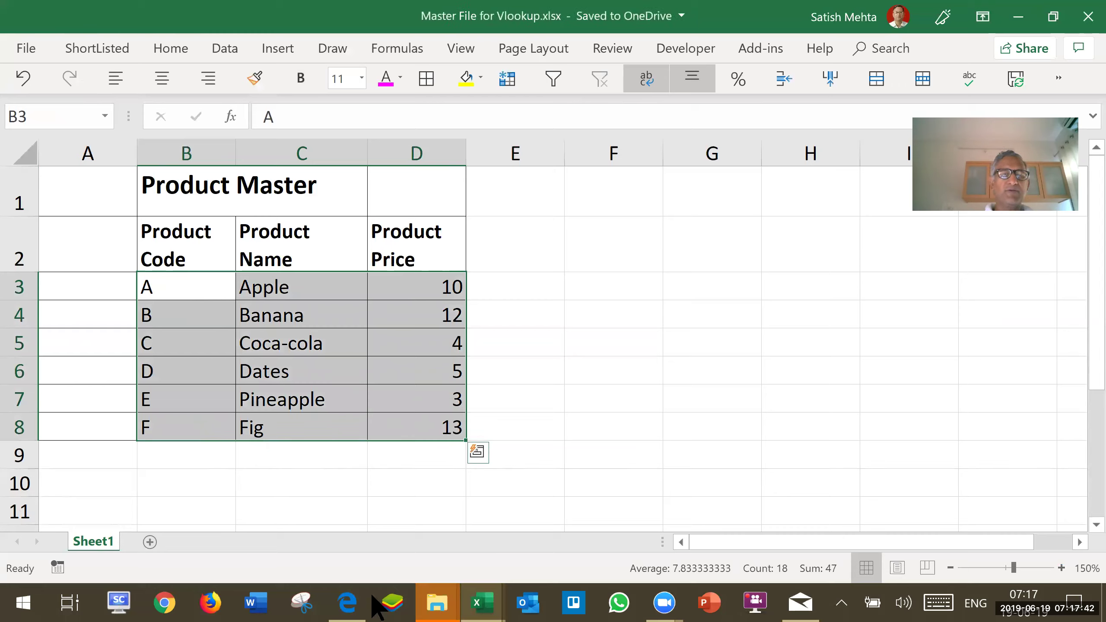
Inspect C3's lookup range $B$3:$D$8 and column number 3, leaving the formula unchanged.
mouse_move(483, 602)
left_click(377, 530)
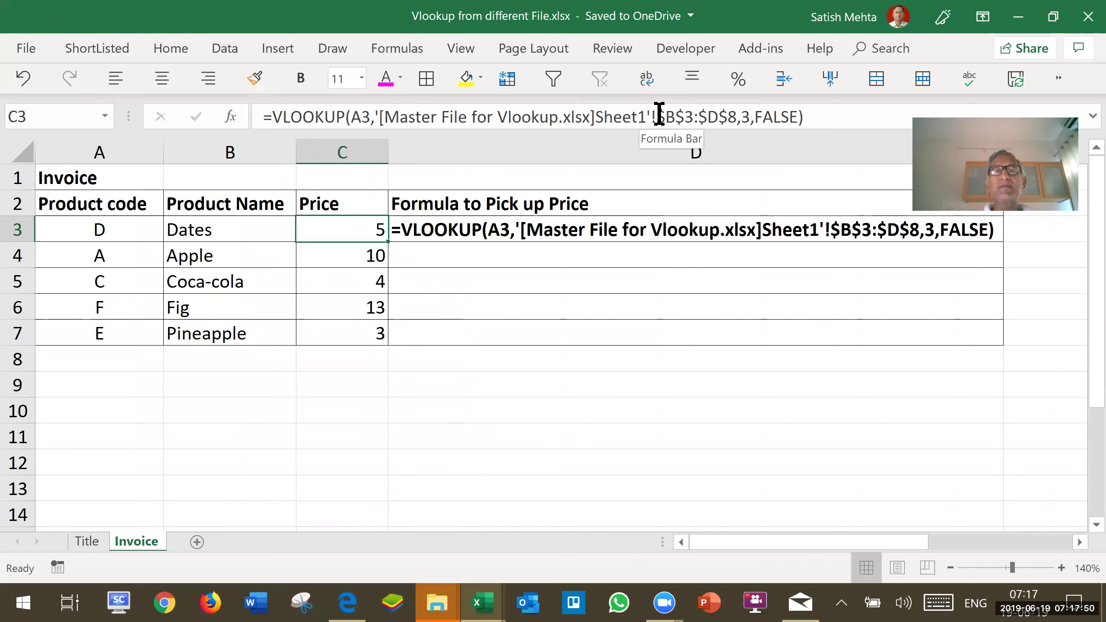
left_click_drag(660, 116, 736, 117)
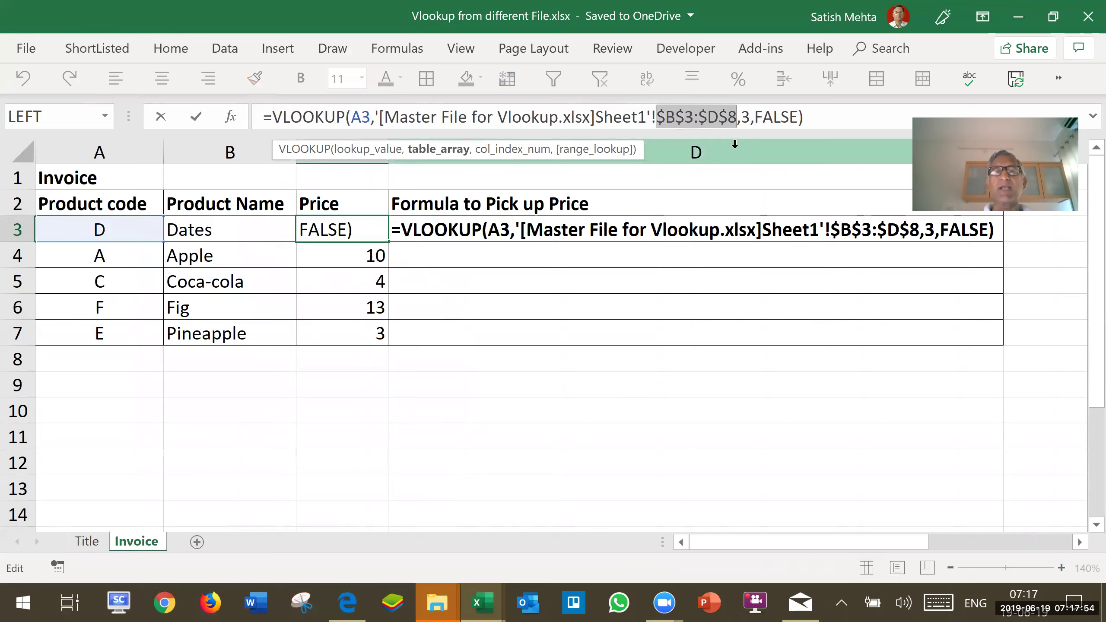
left_click(739, 118)
left_click_drag(740, 117, 748, 118)
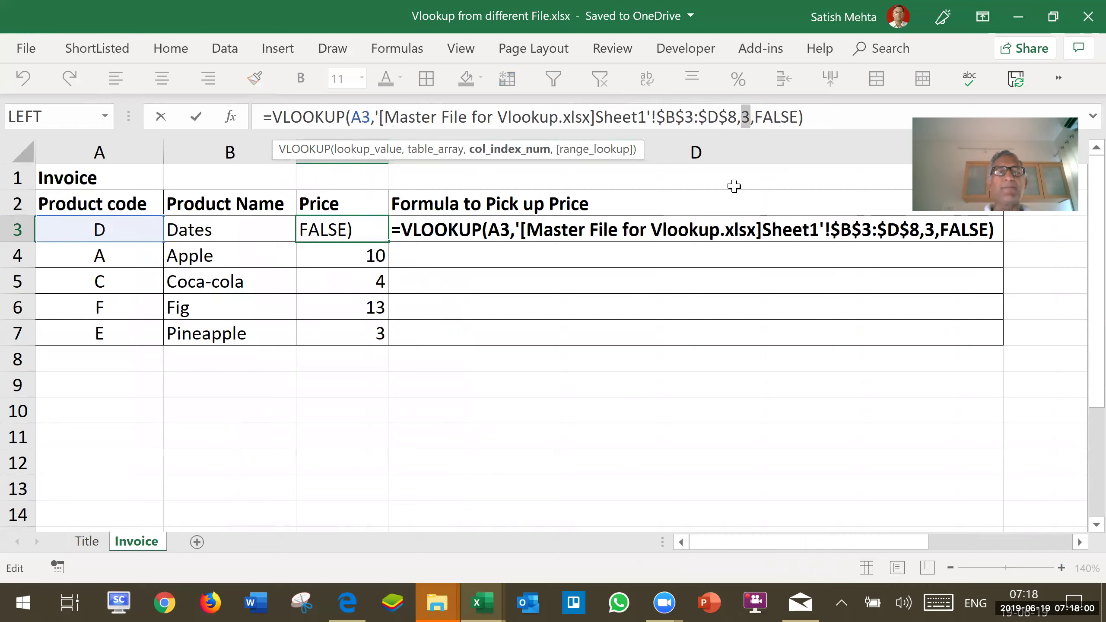
key("Escape")
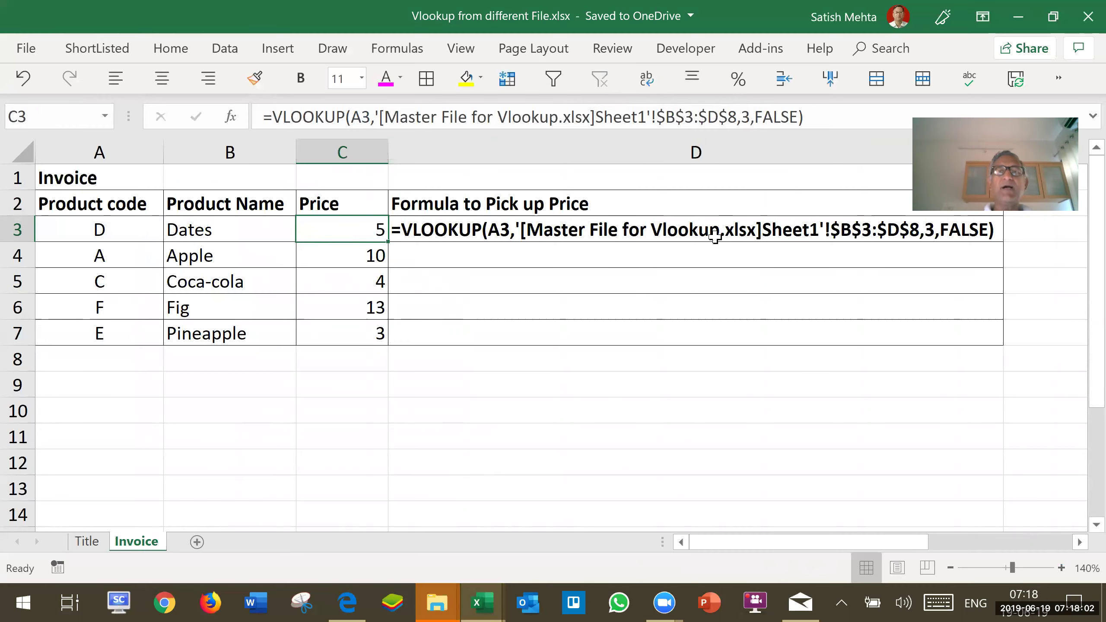
Walk through the Product Master columns, highlighting the product codes B3:B8 and the Product Price column.
left_click(482, 597)
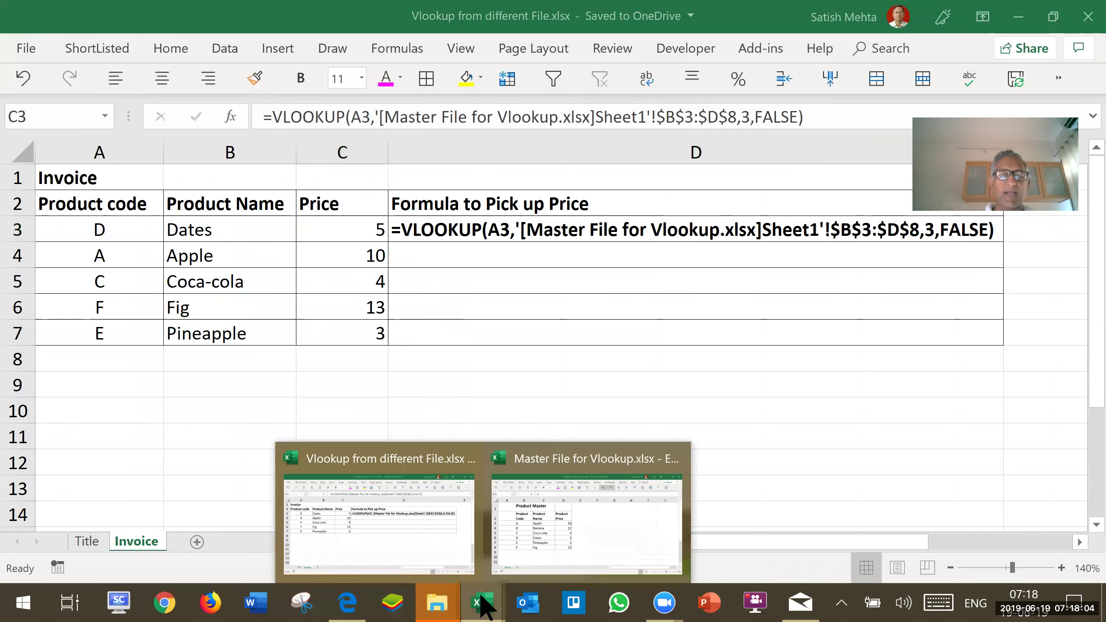
left_click(551, 517)
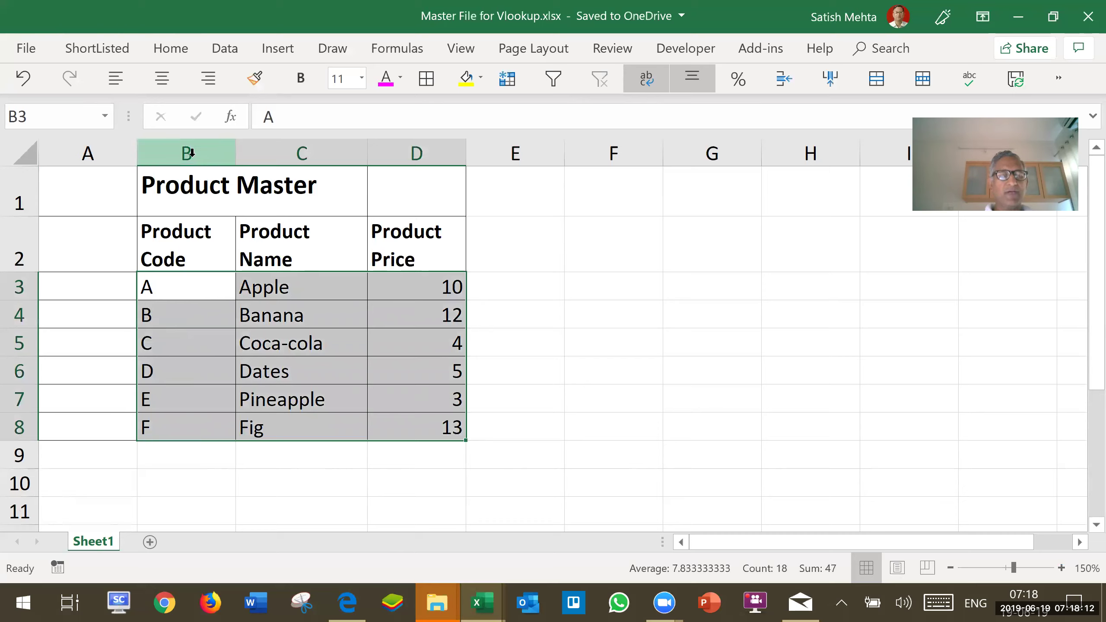
left_click(84, 153)
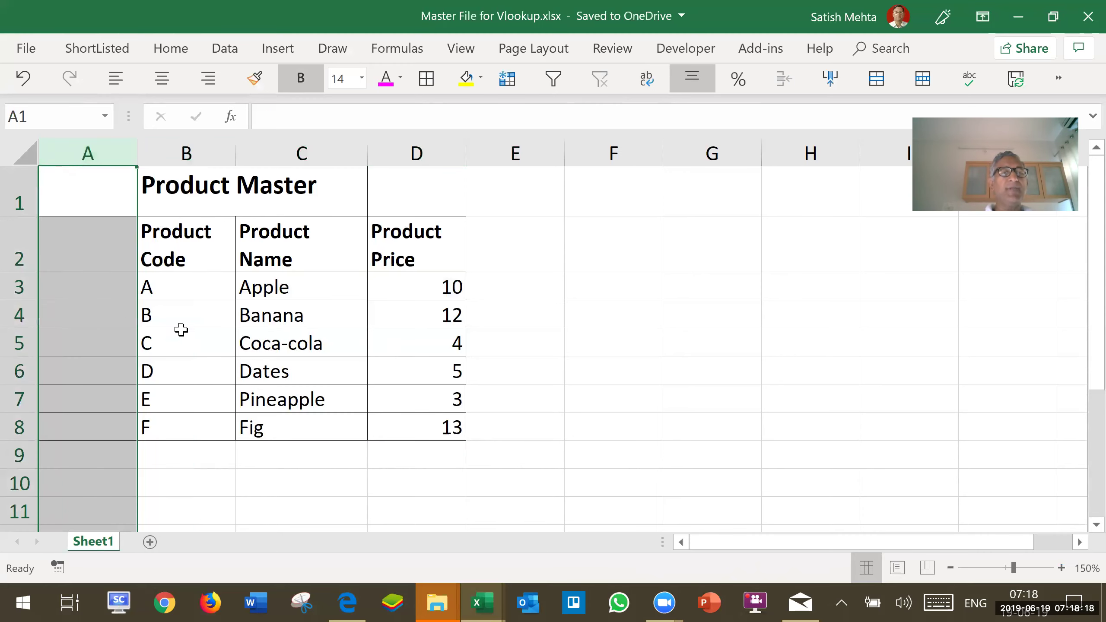
left_click(192, 149)
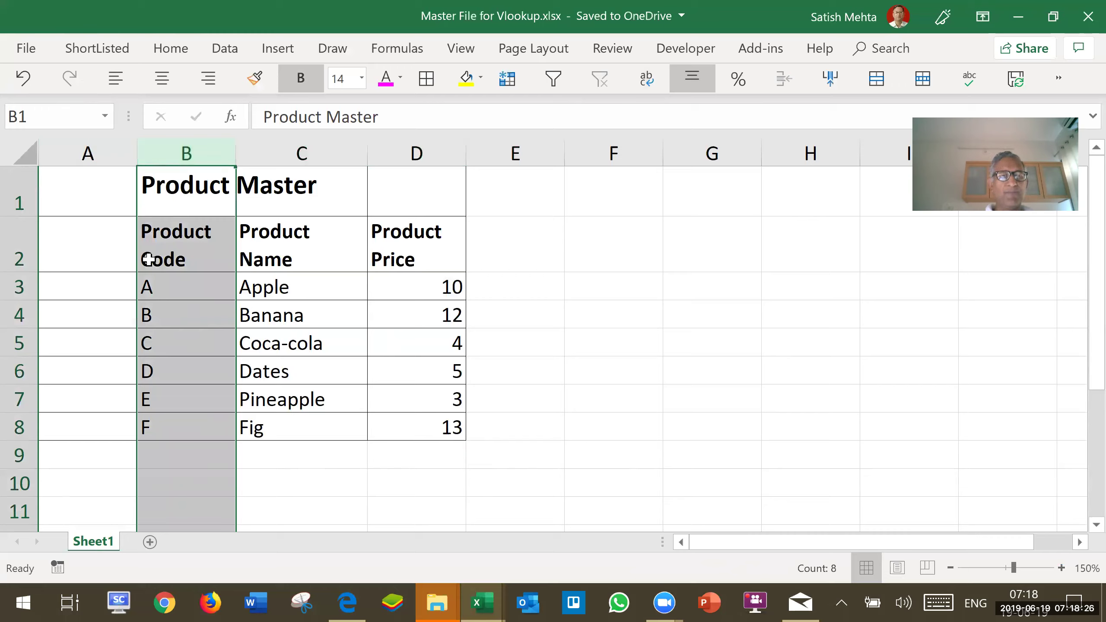
left_click(185, 152)
left_click_drag(166, 291, 151, 427)
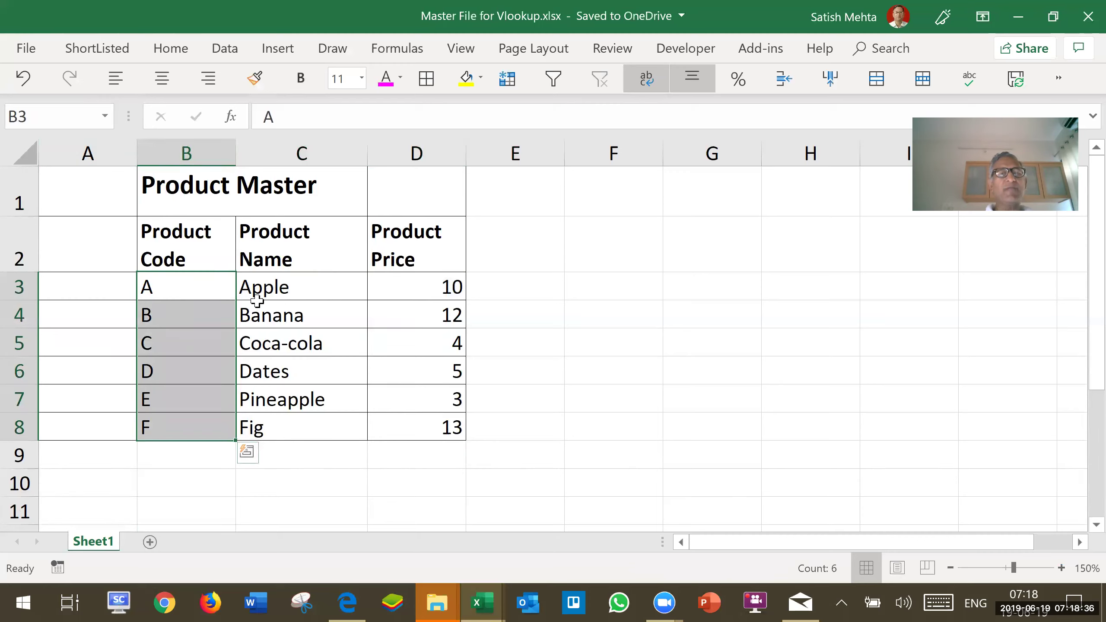
left_click(410, 152)
left_click(186, 153, "ctrl")
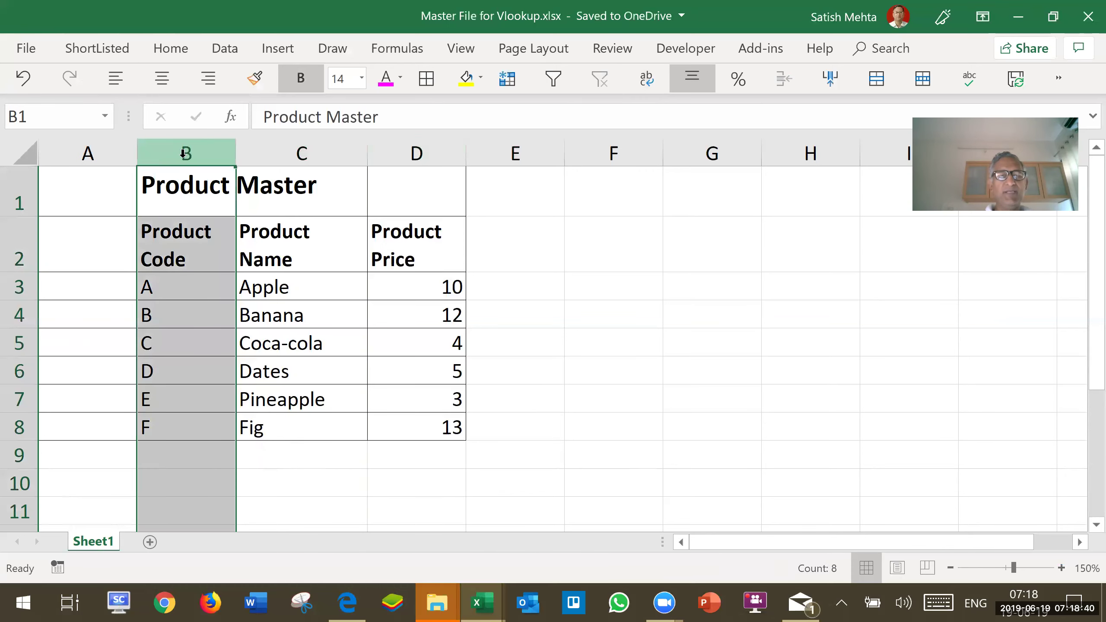
Replace FALSE with 0 as C3's VLOOKUP match argument, keeping the result 5 for Dates.
mouse_move(483, 605)
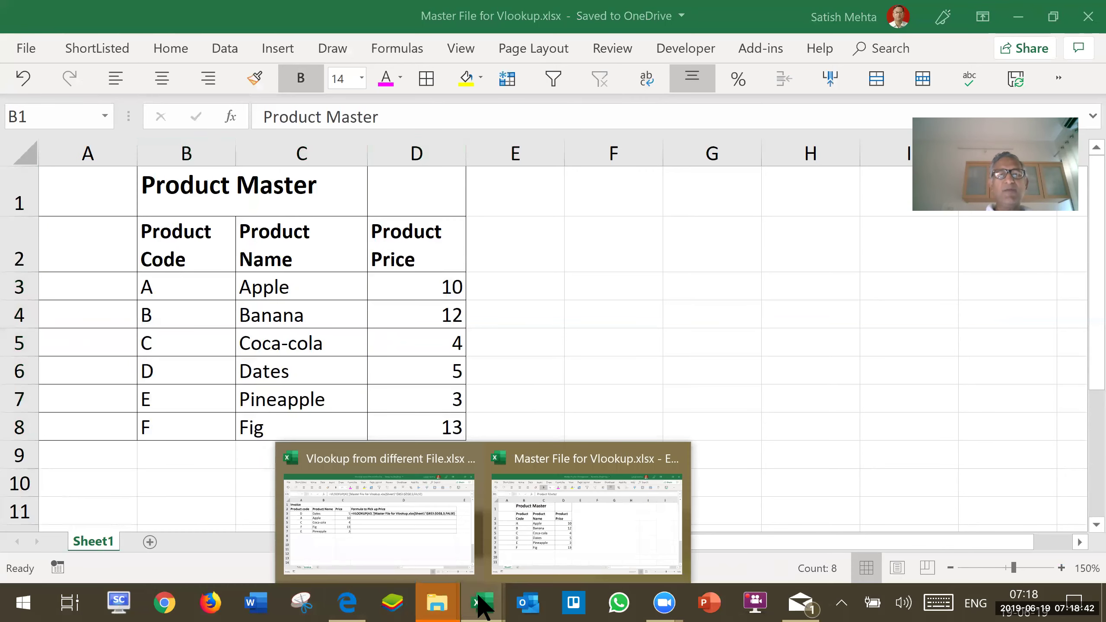
left_click(420, 538)
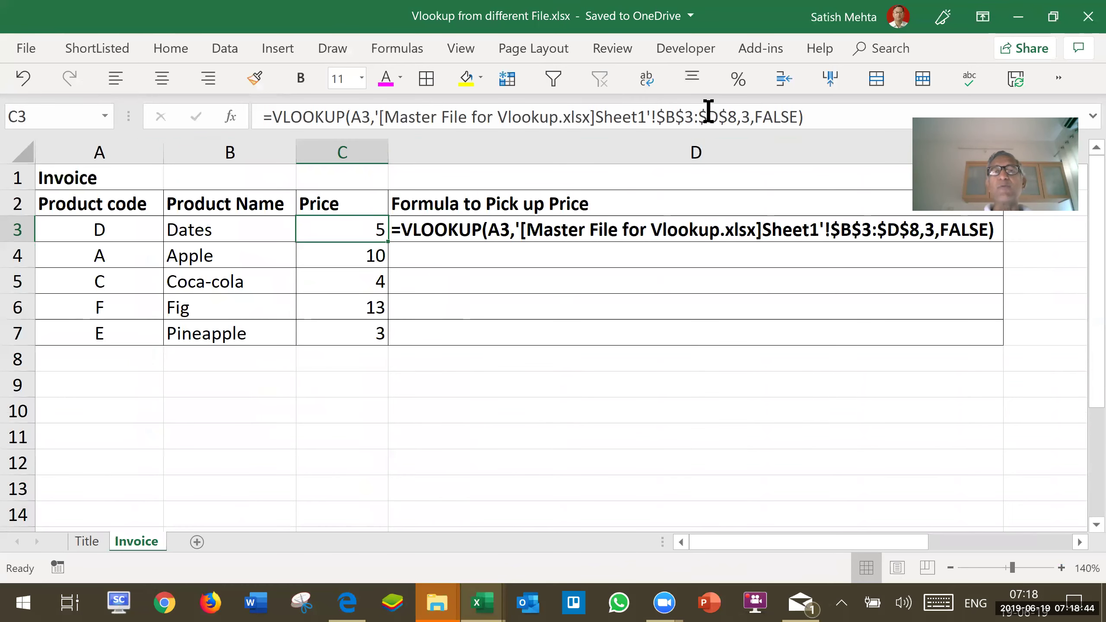
double_click(747, 116)
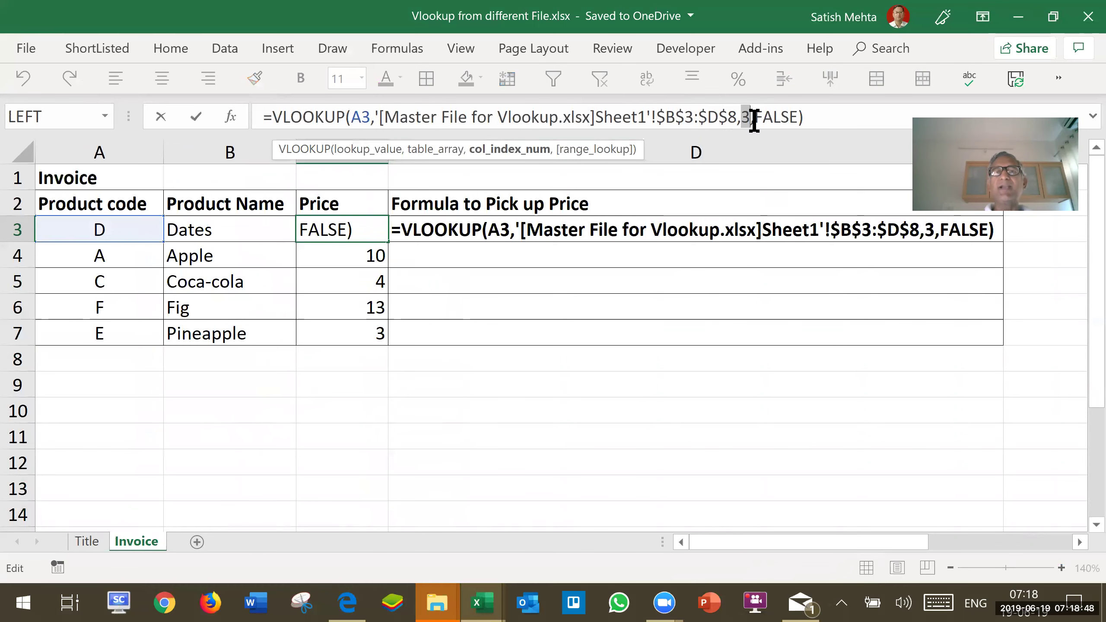
left_click_drag(754, 117, 796, 117)
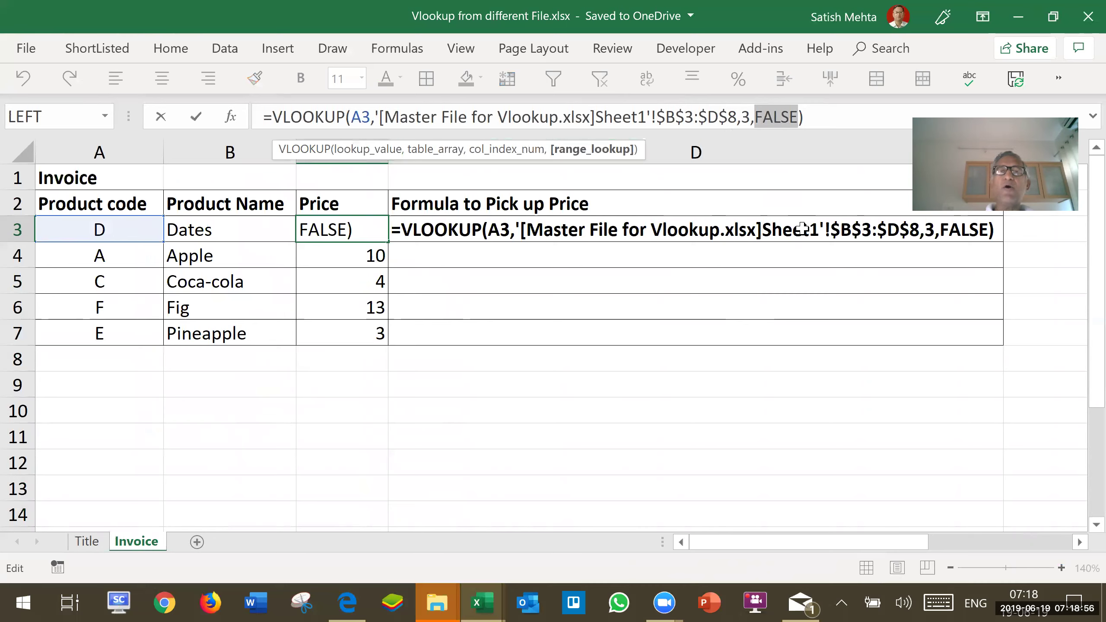
key("BackSpace")
type("0")
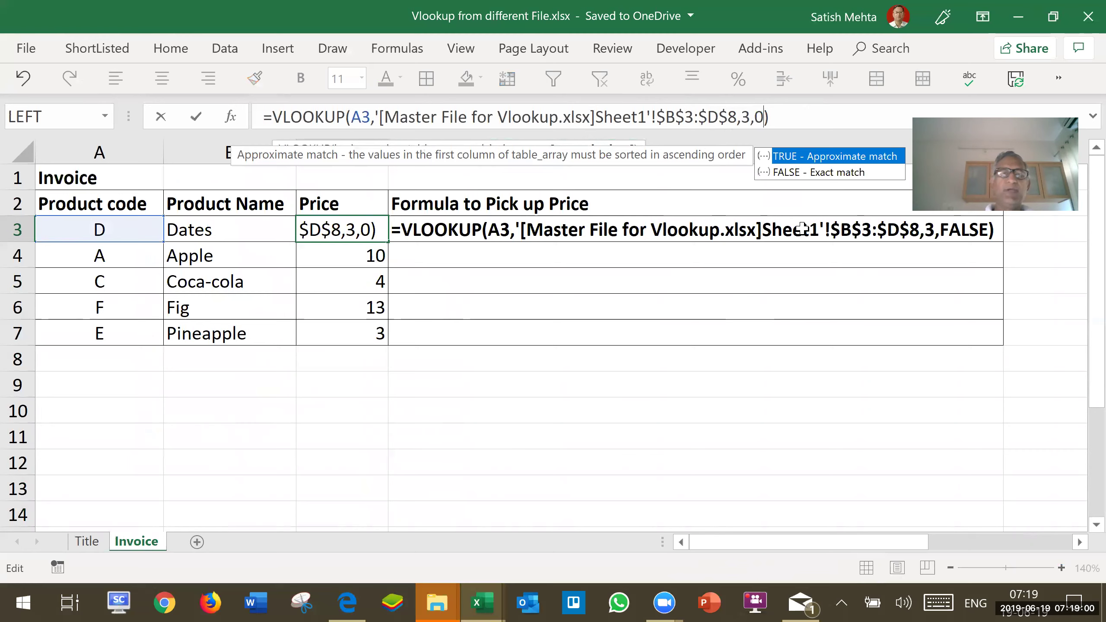
key("Return")
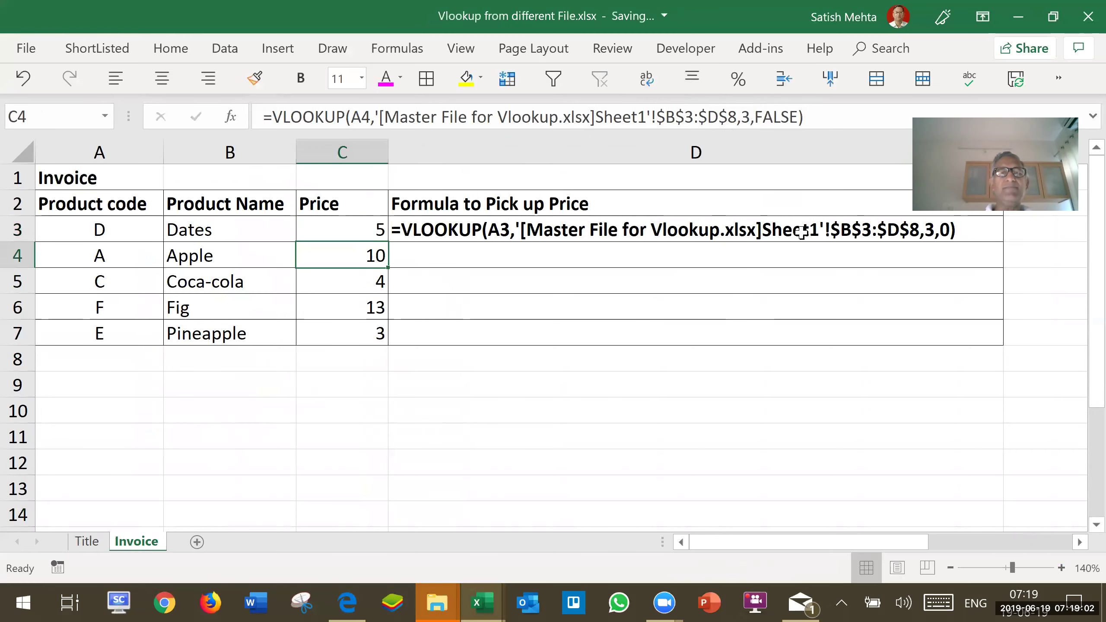
left_click(817, 239)
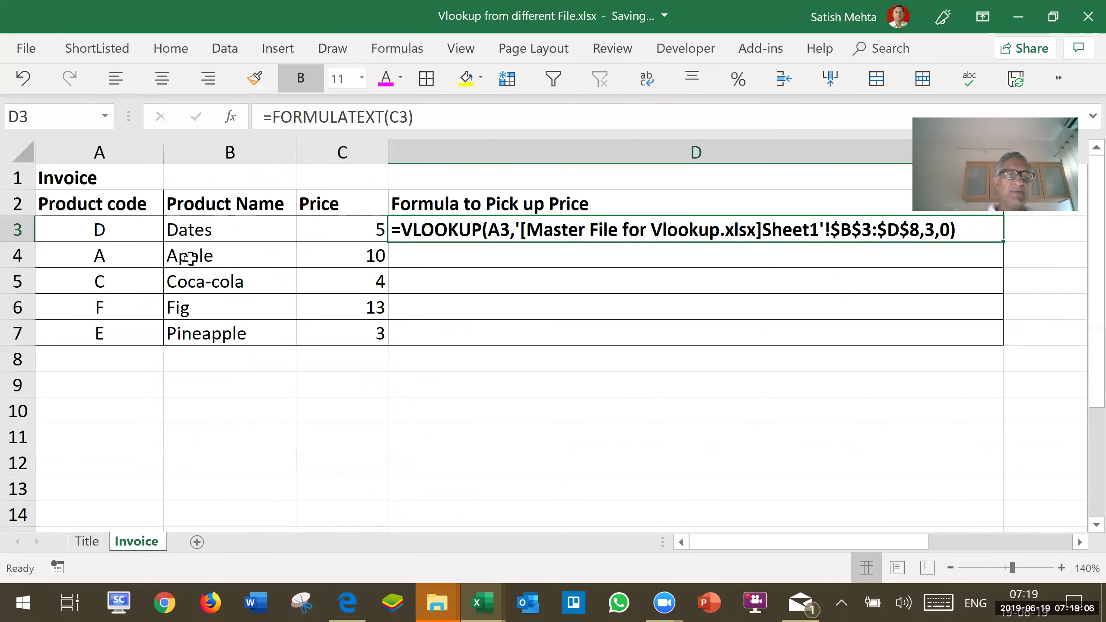
Inspect B3's lookup formula without changing it, then select the prices in C3:C7.
left_click(222, 235)
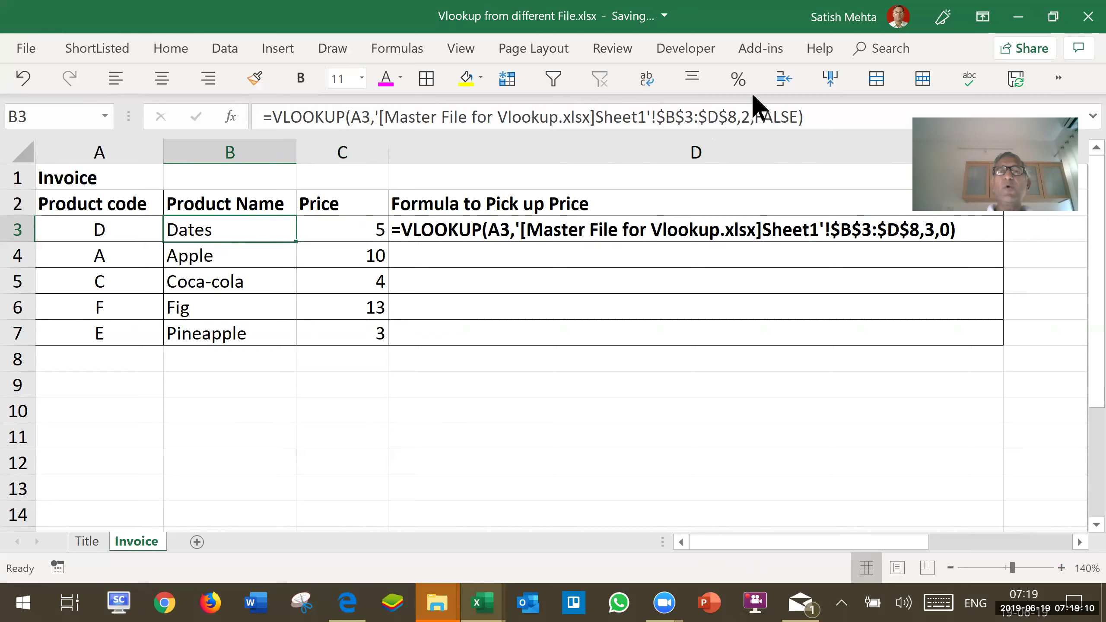
left_click(741, 117)
double_click(745, 116)
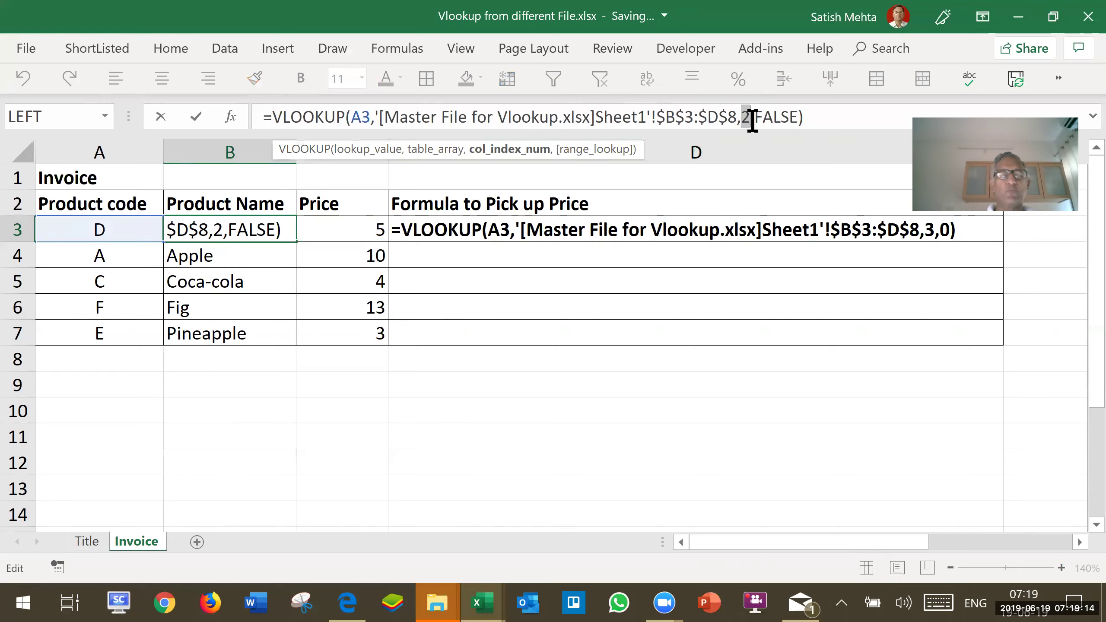
left_click(361, 379)
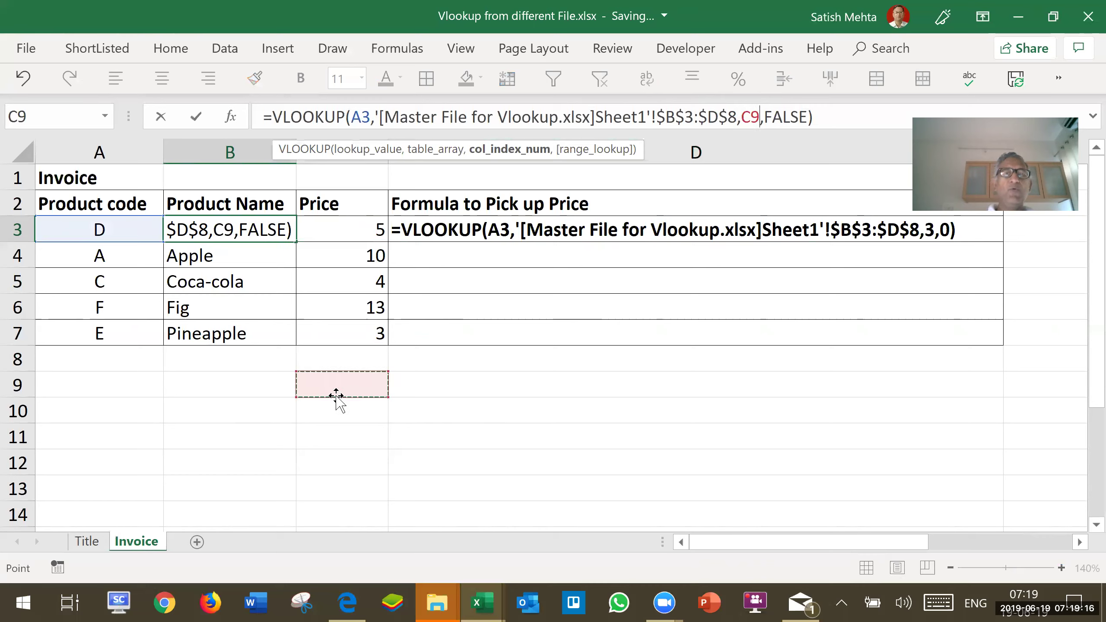
key("Escape")
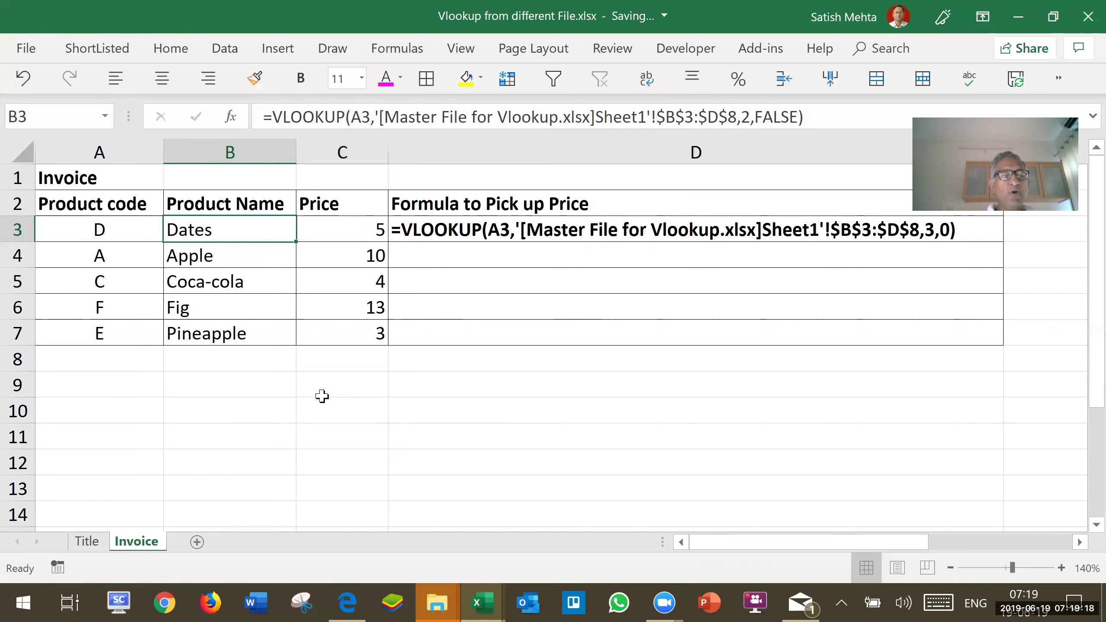
left_click_drag(358, 231, 336, 344)
Clear the prices in C3:C7 and select cell C3.
key("Delete")
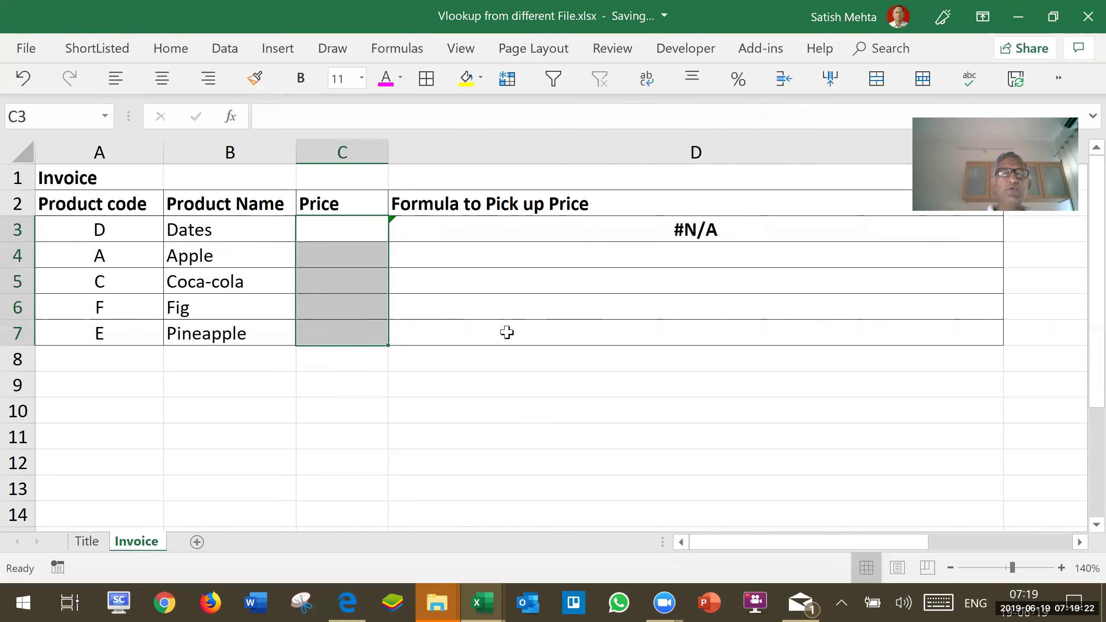
left_click(544, 229)
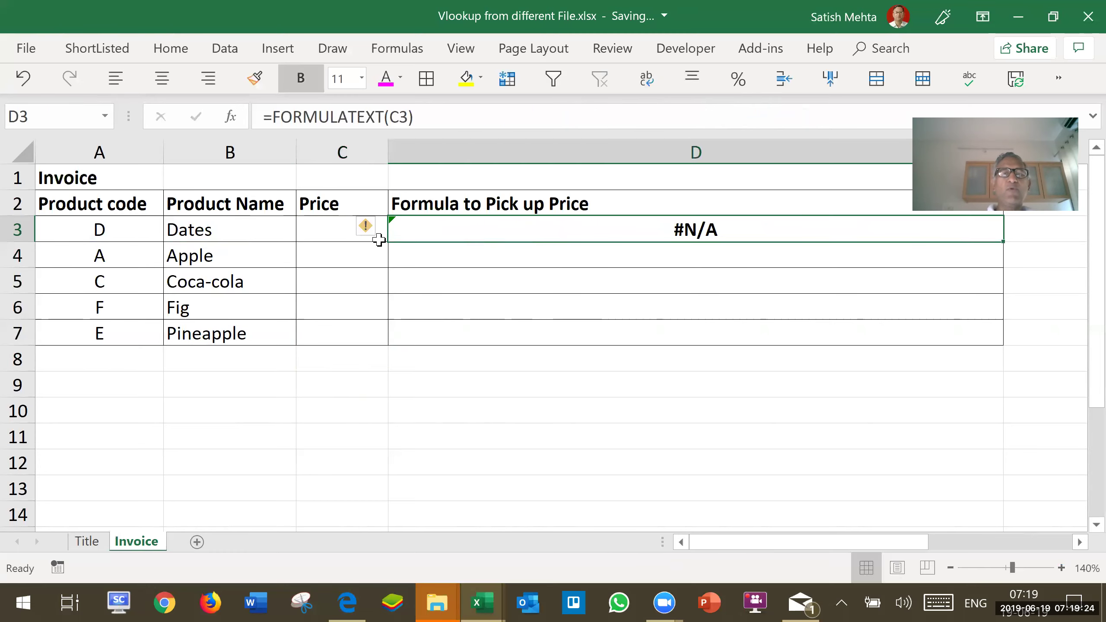
left_click(335, 227)
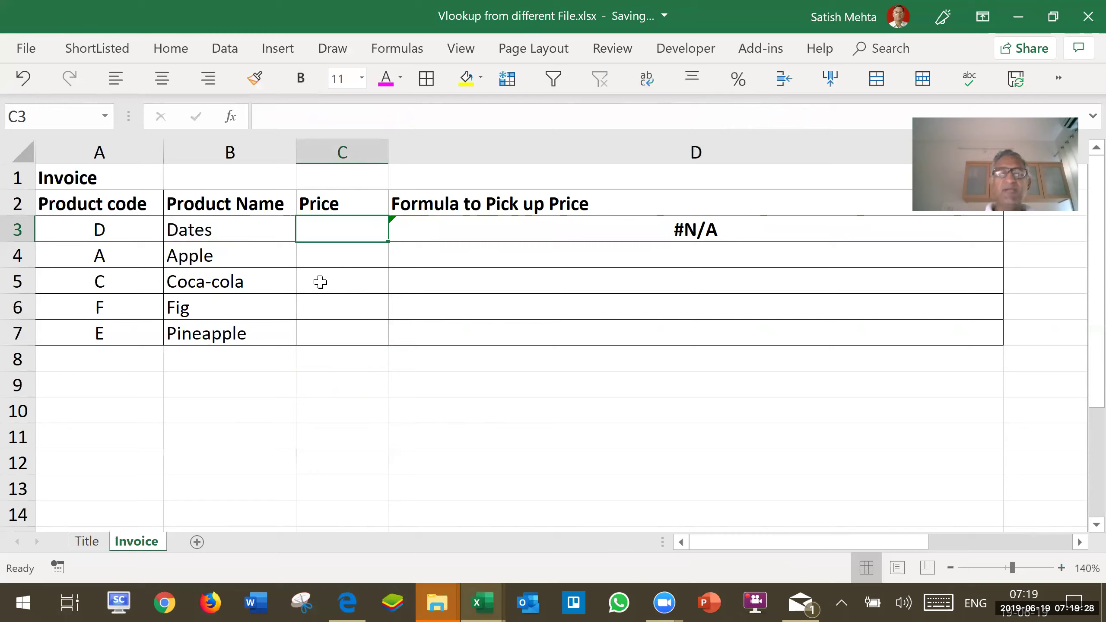
Begin =vlookup(A3, in C3, using the product code as lookup value.
type("=vl")
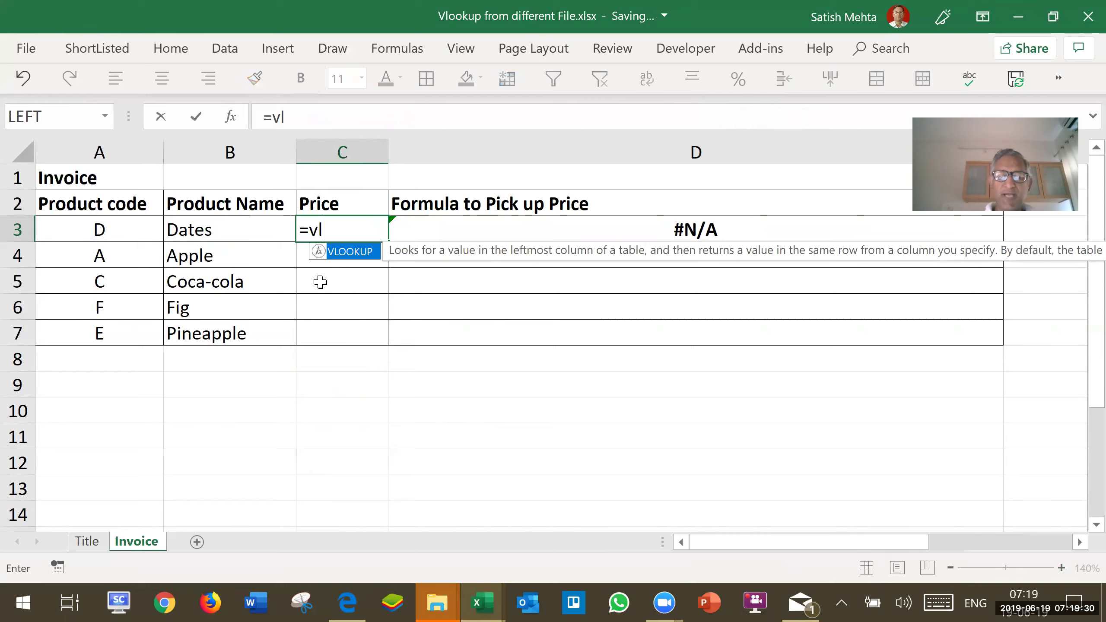
type("ookup(")
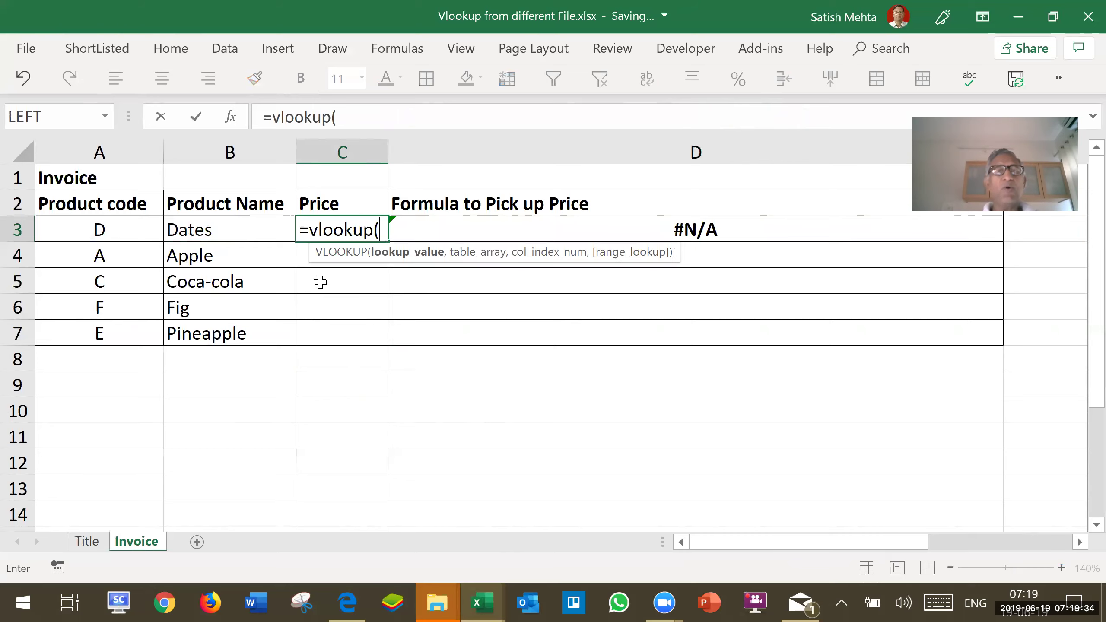
left_click(105, 230)
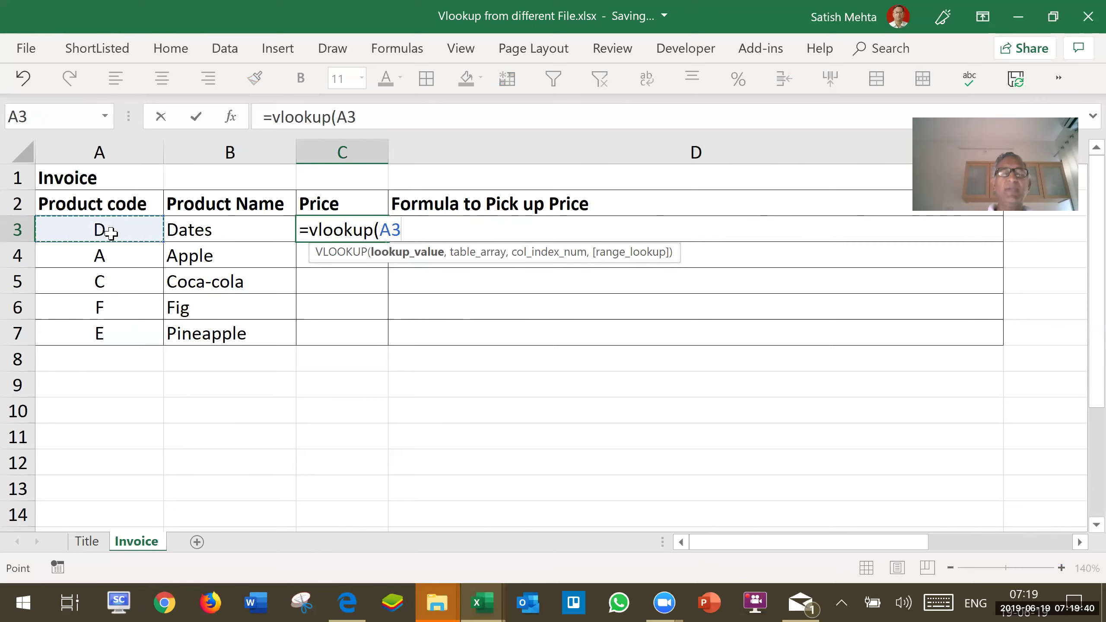
type(",")
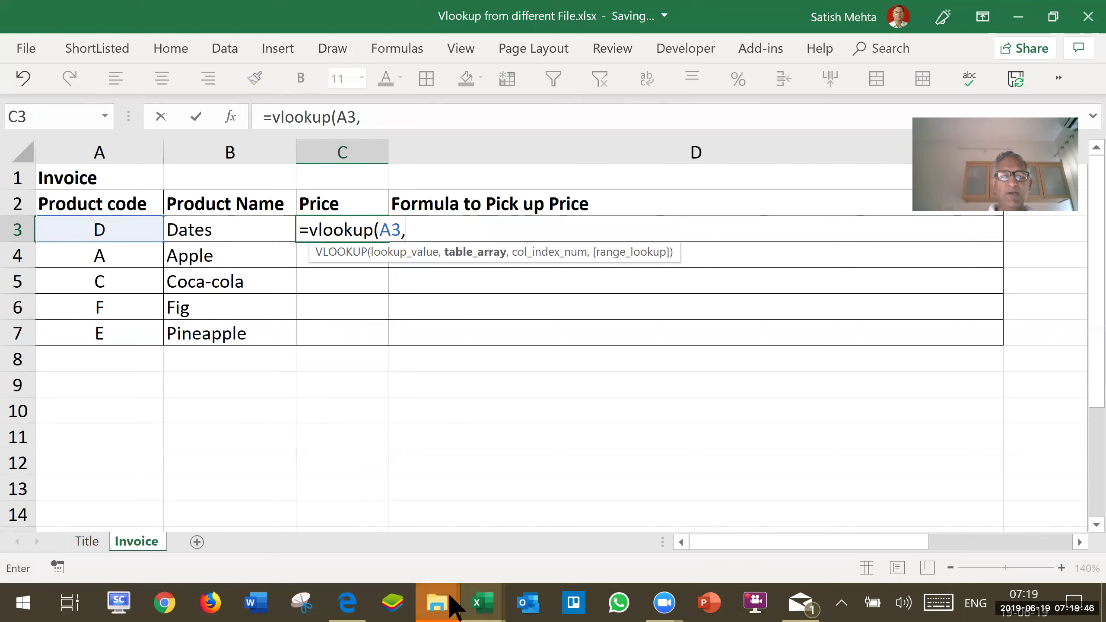
left_click(484, 597)
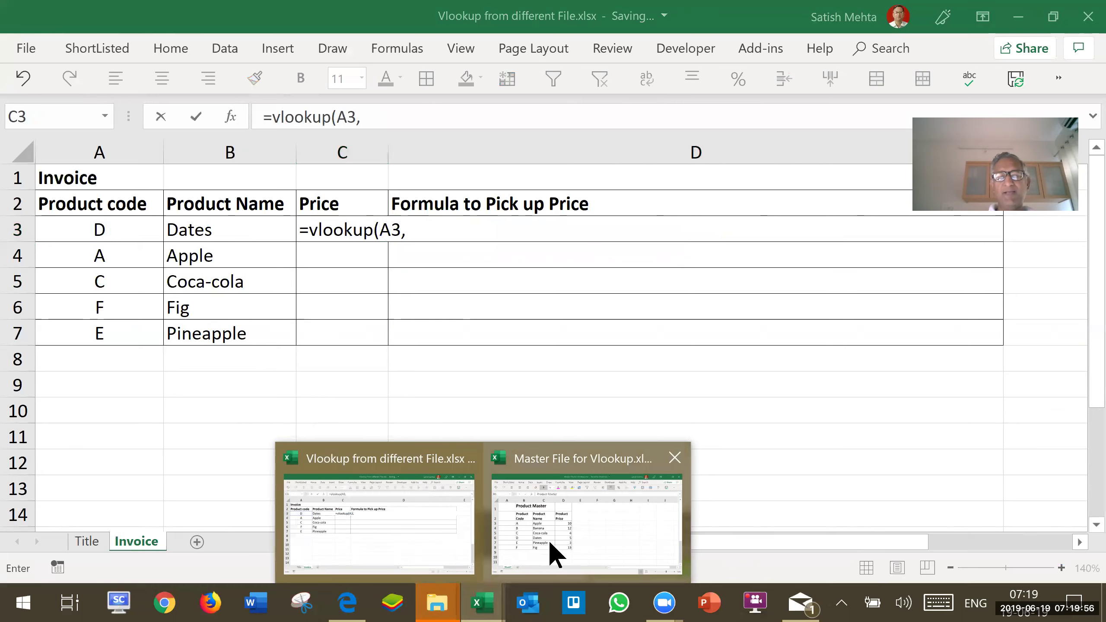
Complete C3's lookup with the Master File range $B$3:$D$8, column 3 and FALSE, returning 5.
left_click(579, 528)
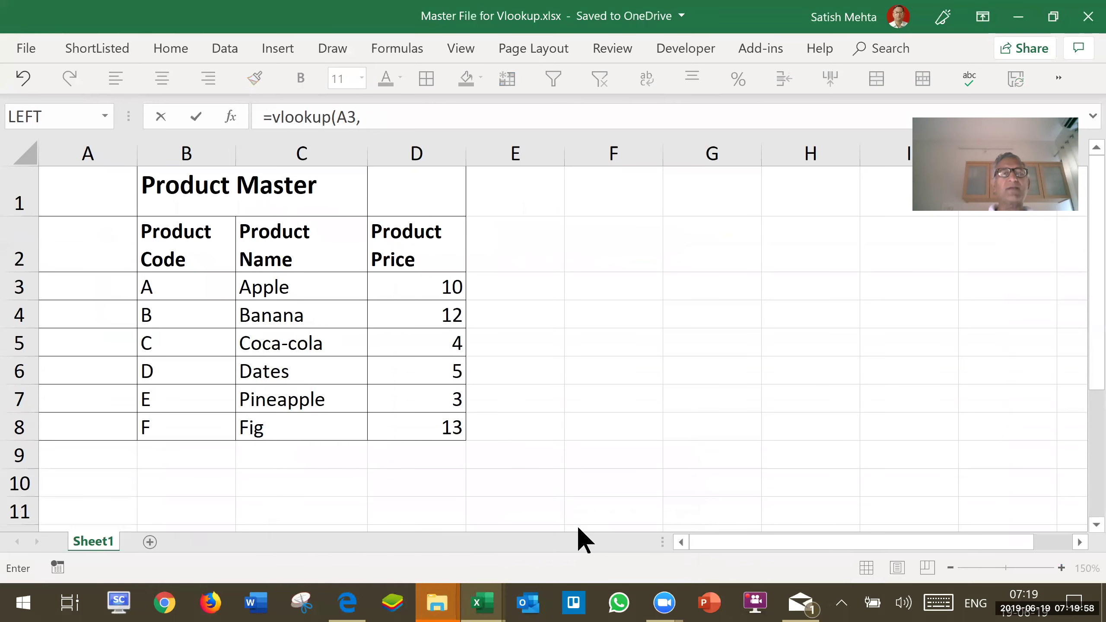
left_click_drag(175, 287, 402, 426)
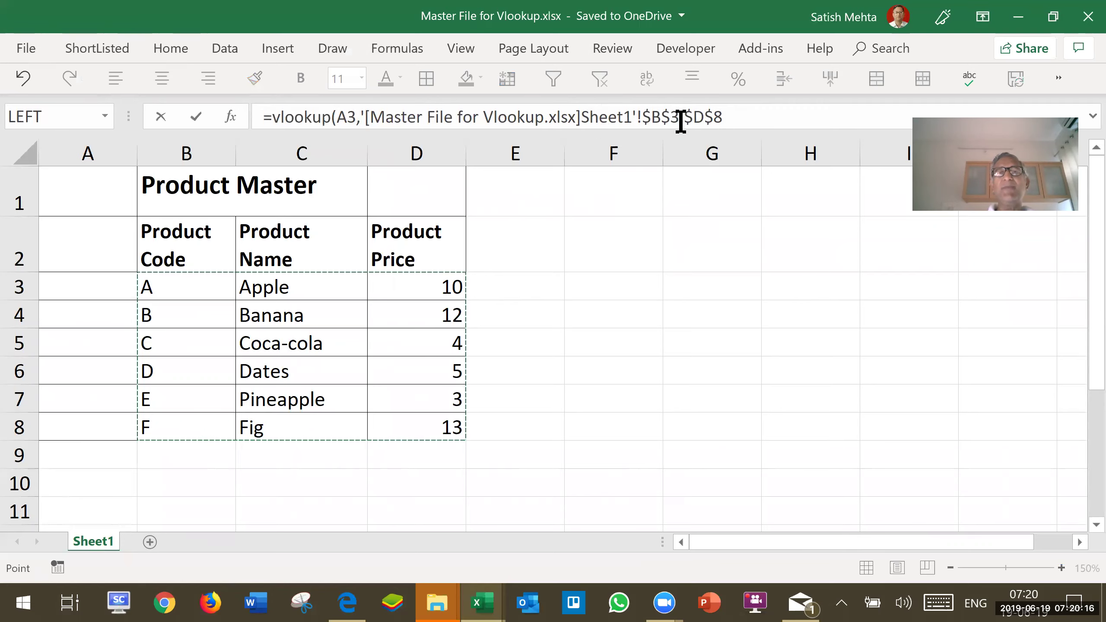
left_click(725, 117)
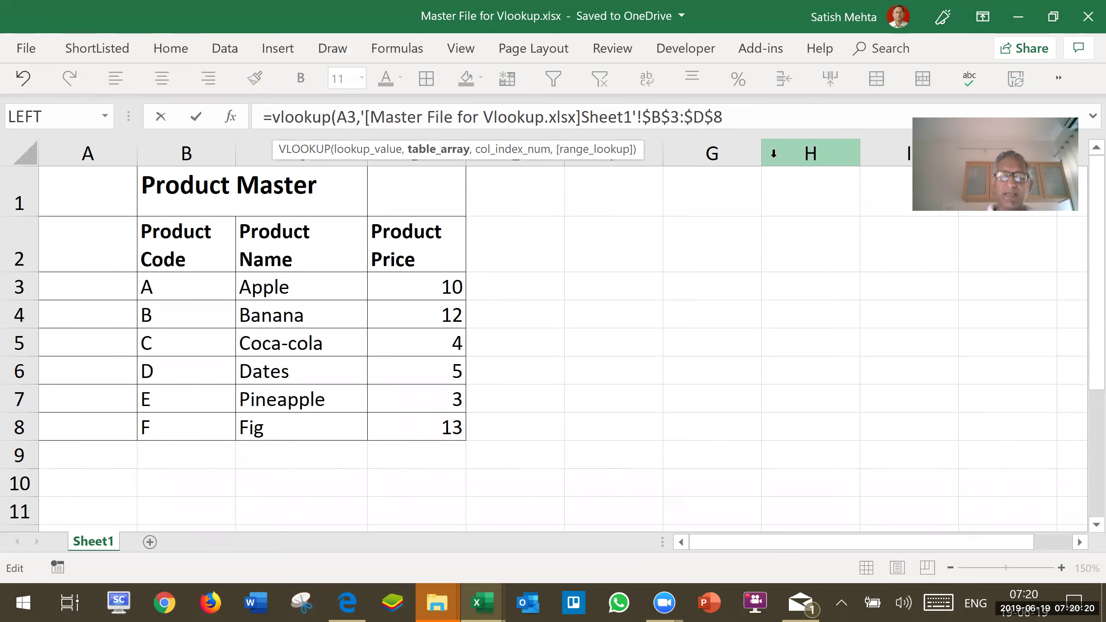
type(",")
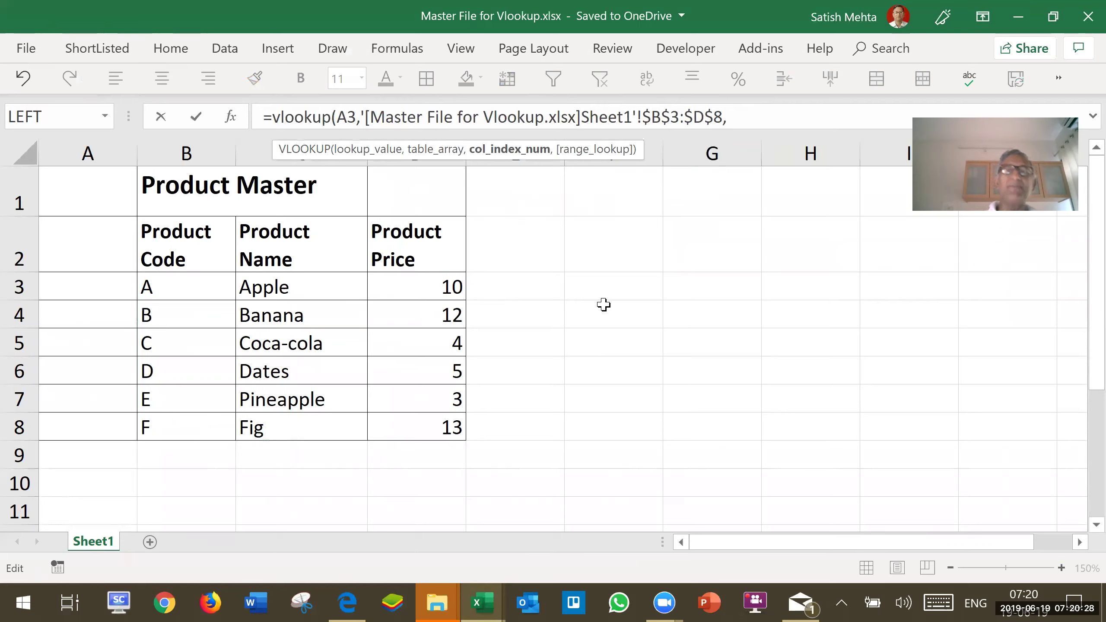
type("3,")
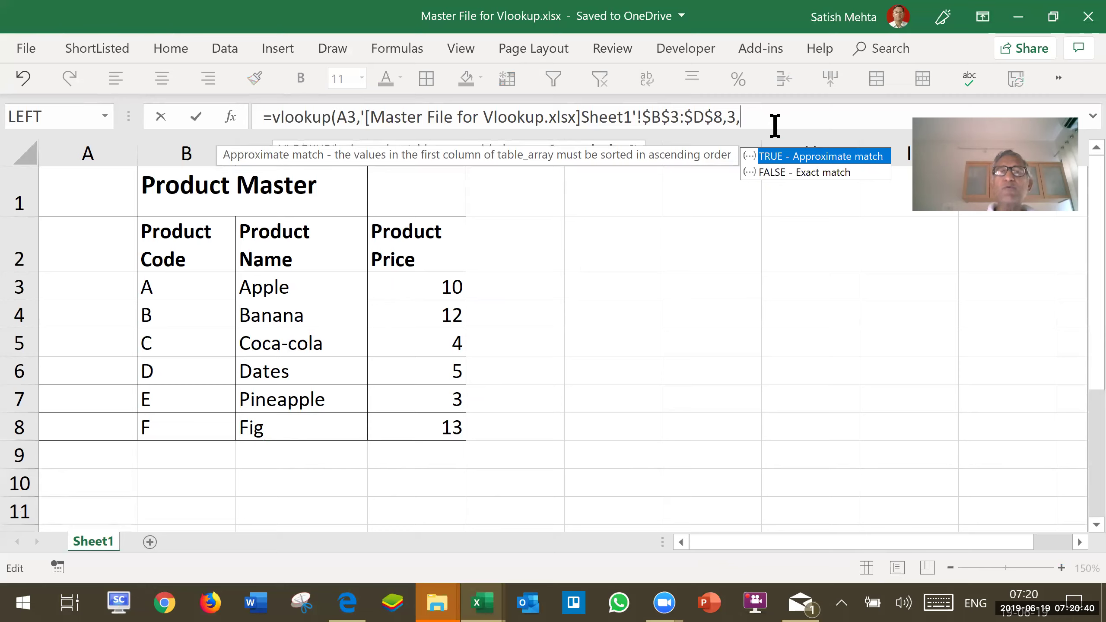
left_click(795, 172)
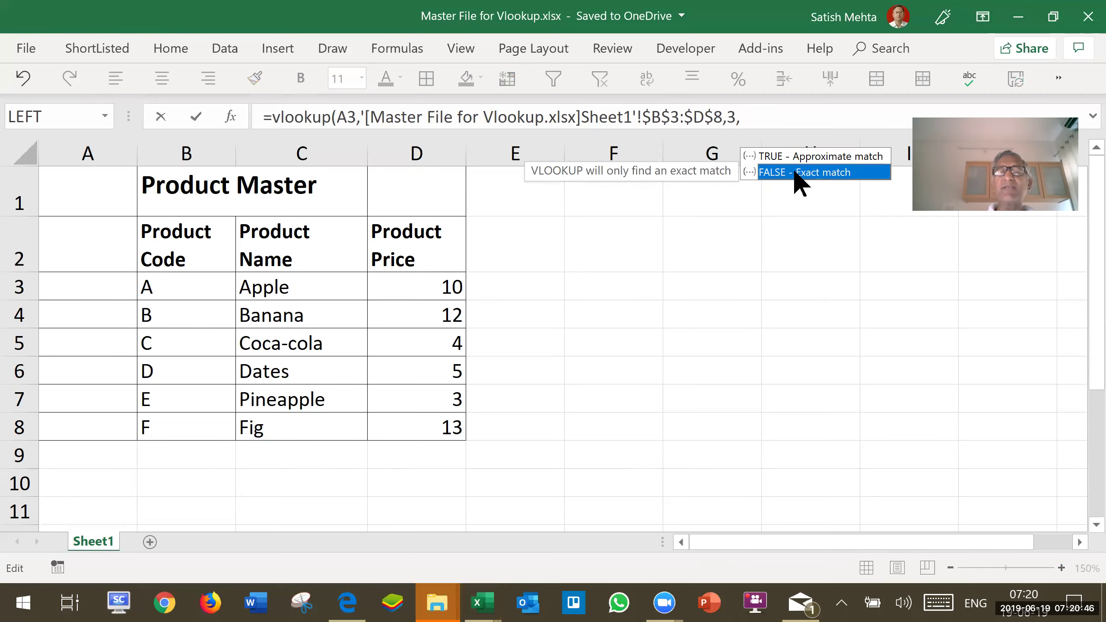
double_click(795, 173)
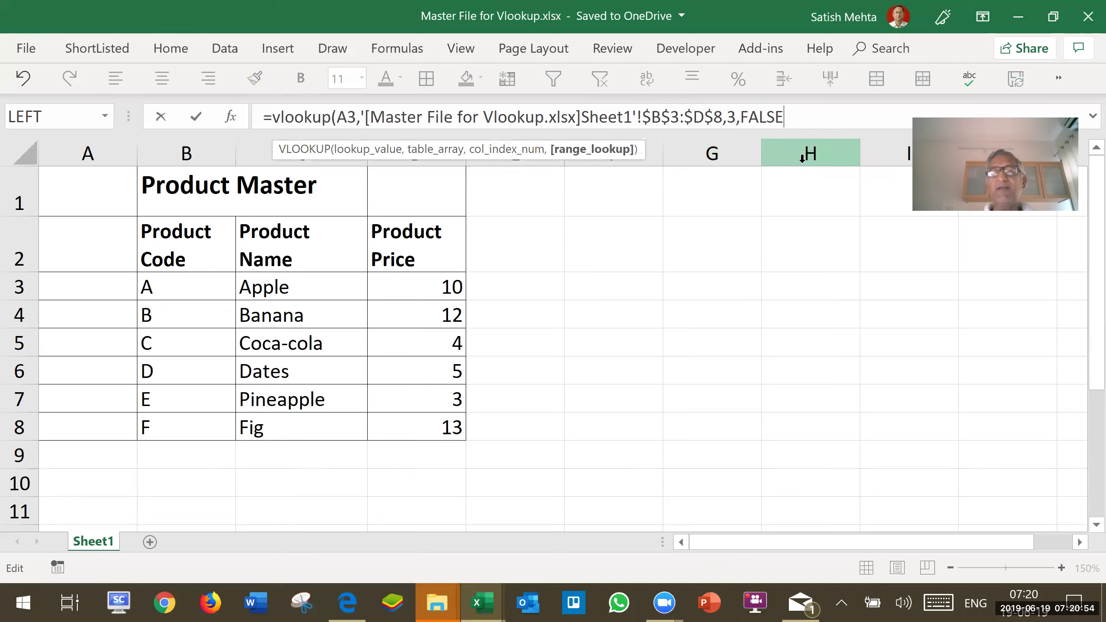
type(")")
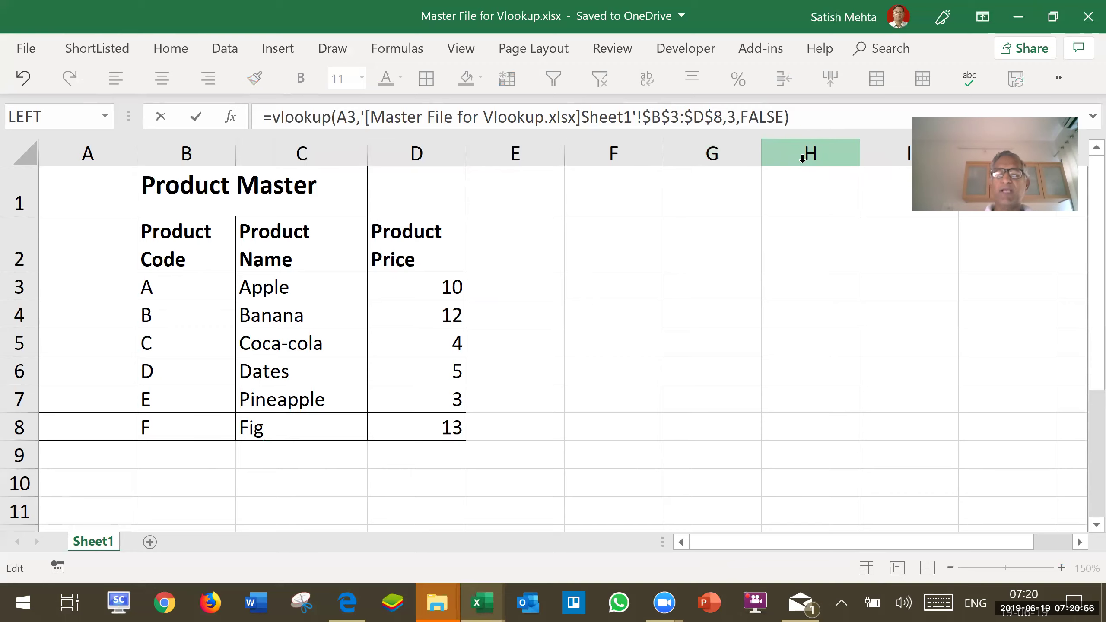
key("Return")
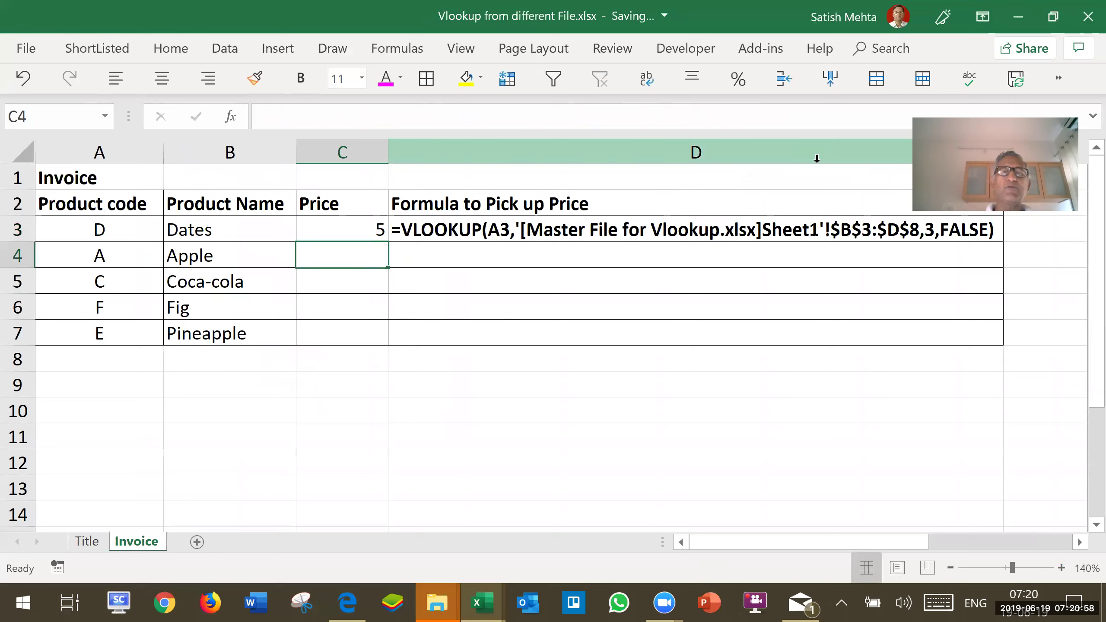
Fill C3's price lookup down to C7 (10, 4, 13, 3), then swap its table range for C9.
left_click(326, 227)
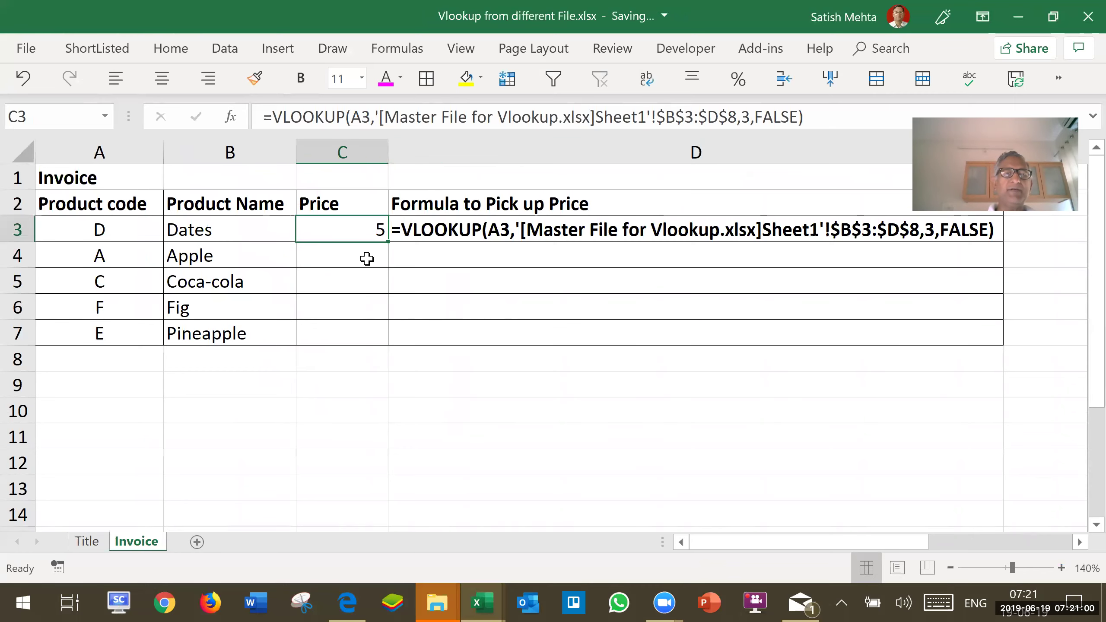
left_click_drag(387, 243, 383, 348)
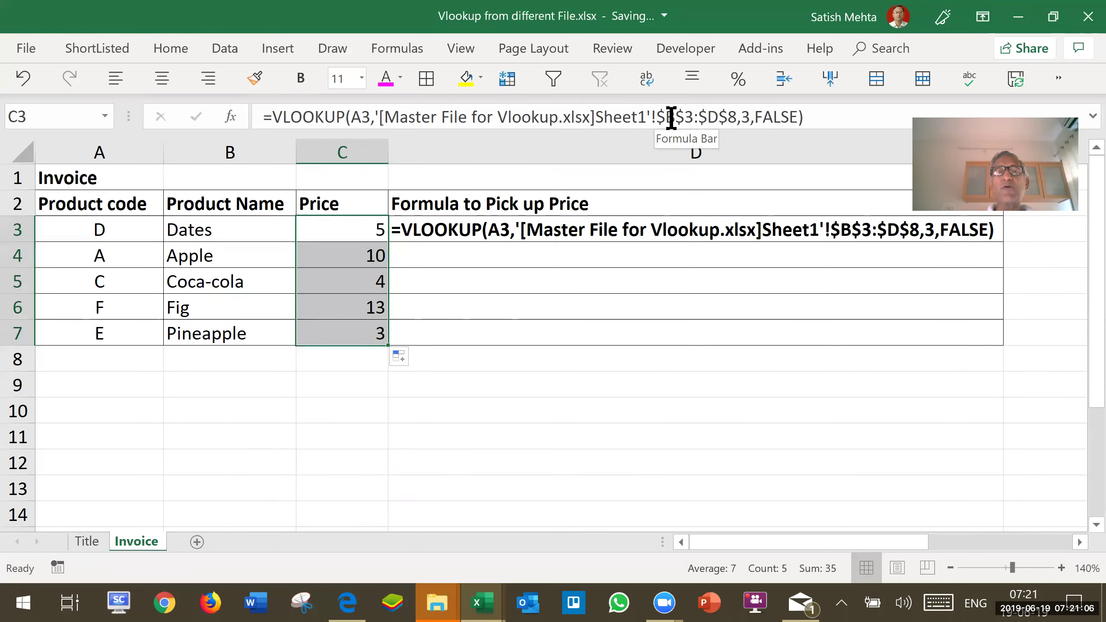
left_click_drag(657, 118, 750, 119)
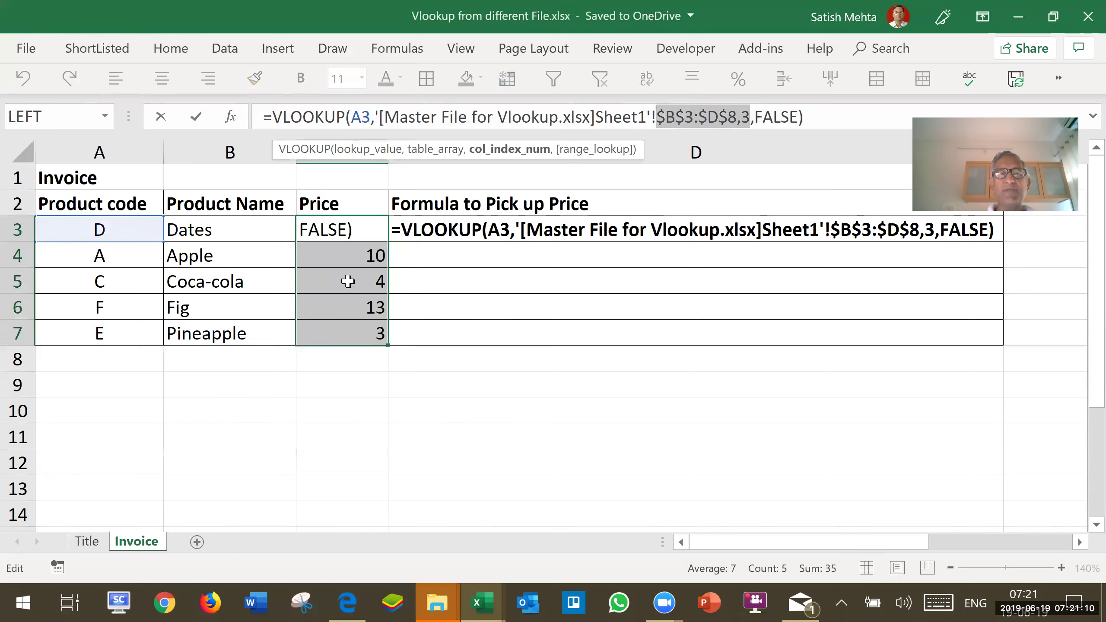
left_click(322, 392)
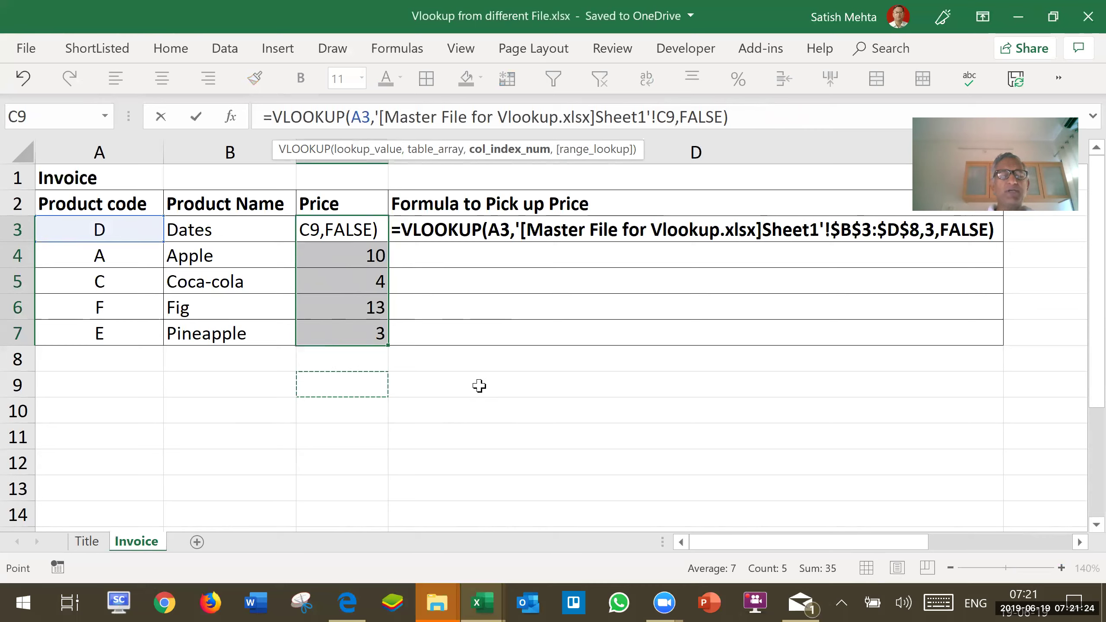
Abandon the C9 edit so C3 keeps its $B$3:$D$8,3,FALSE lookup showing 5.
key("ctrl+Return")
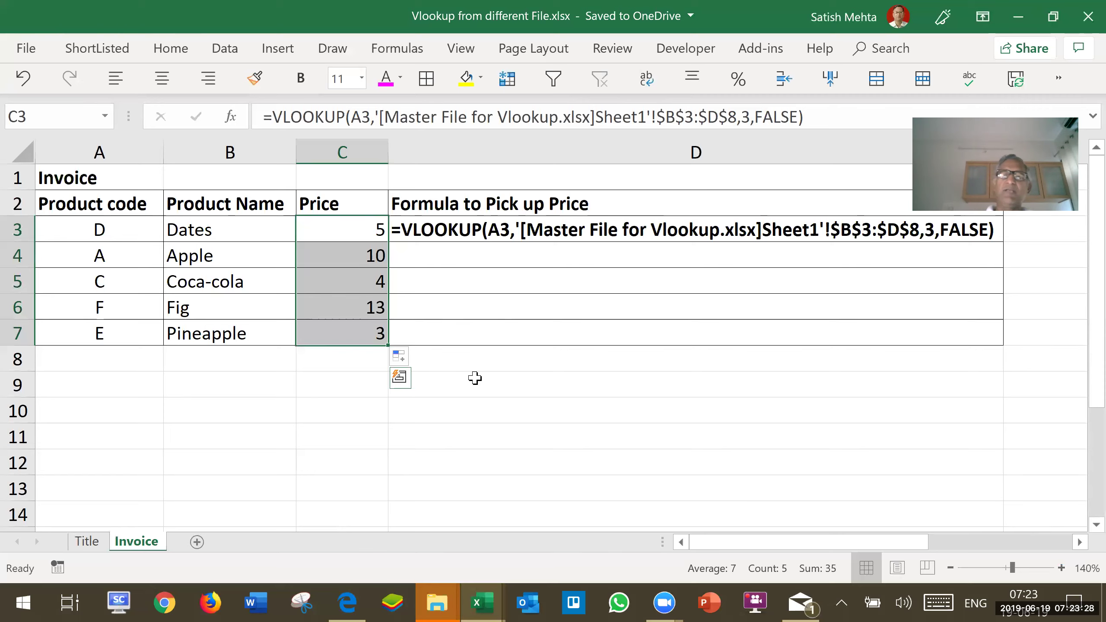
Go to the Title sheet and select the group invitation note in A6.
left_click(86, 541)
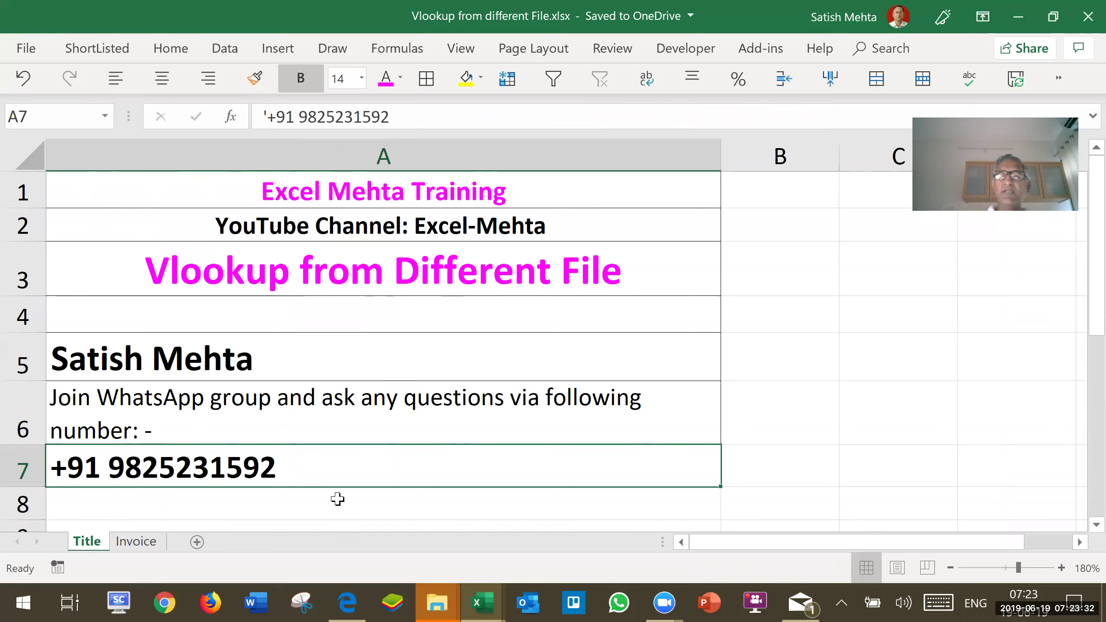
left_click_drag(1009, 550, 1009, 551)
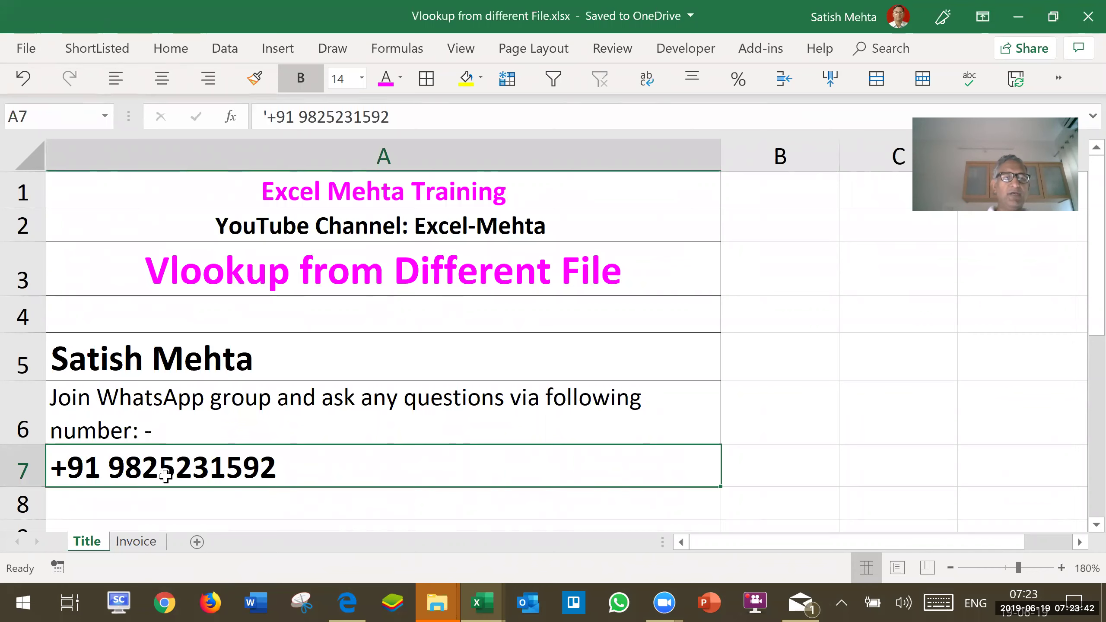
left_click(195, 414)
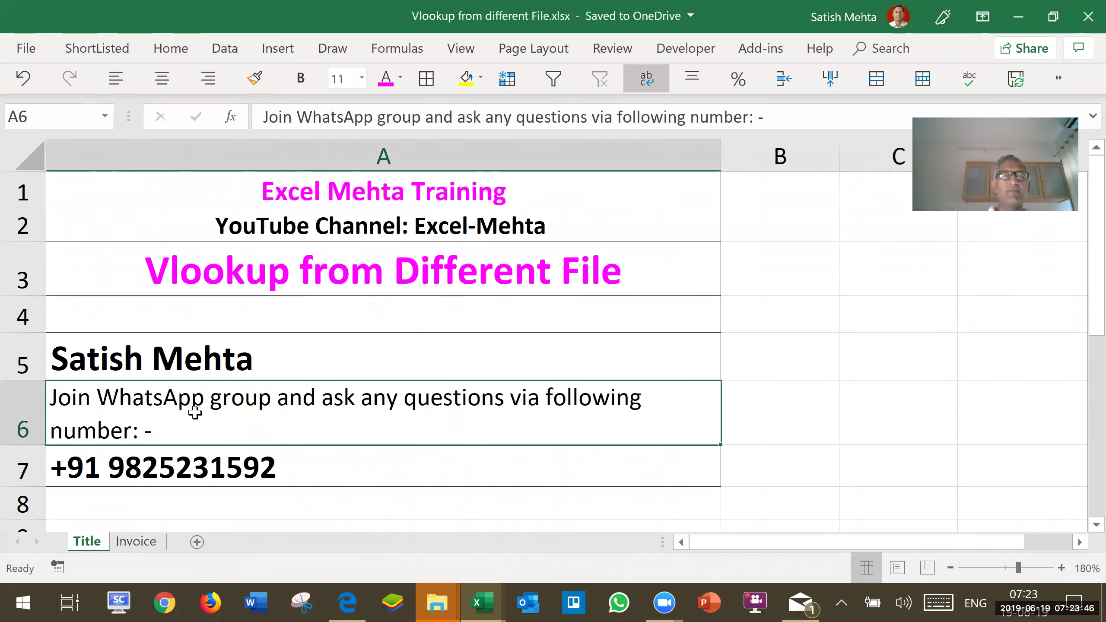